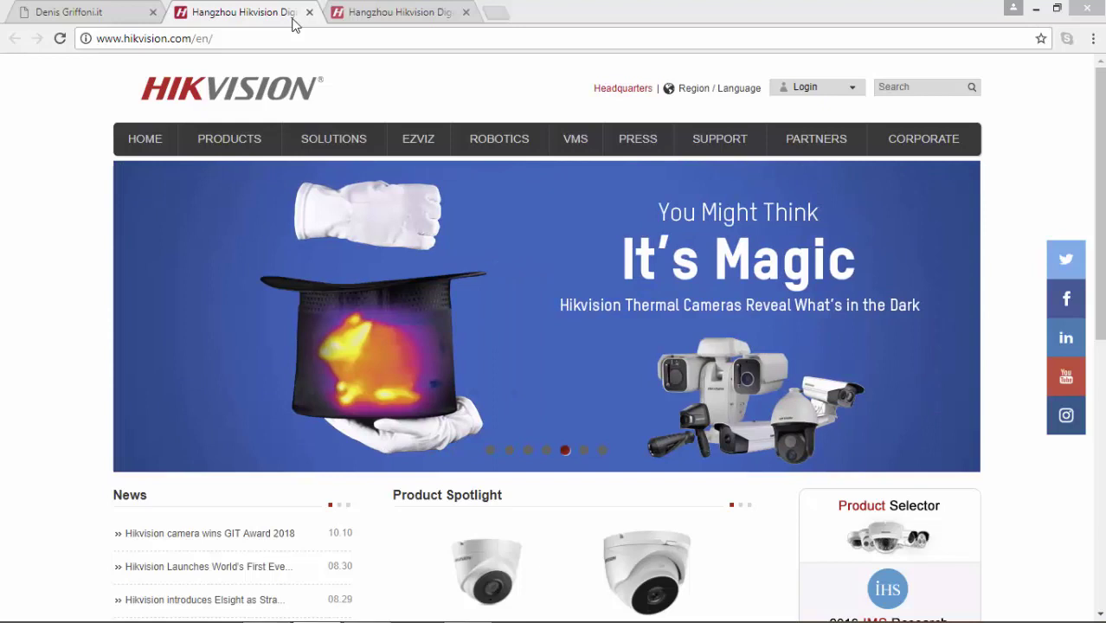
Step: Switch to the third Hikvision tab showing the EasyIP 2.0 2MP dome camera page
click(368, 15)
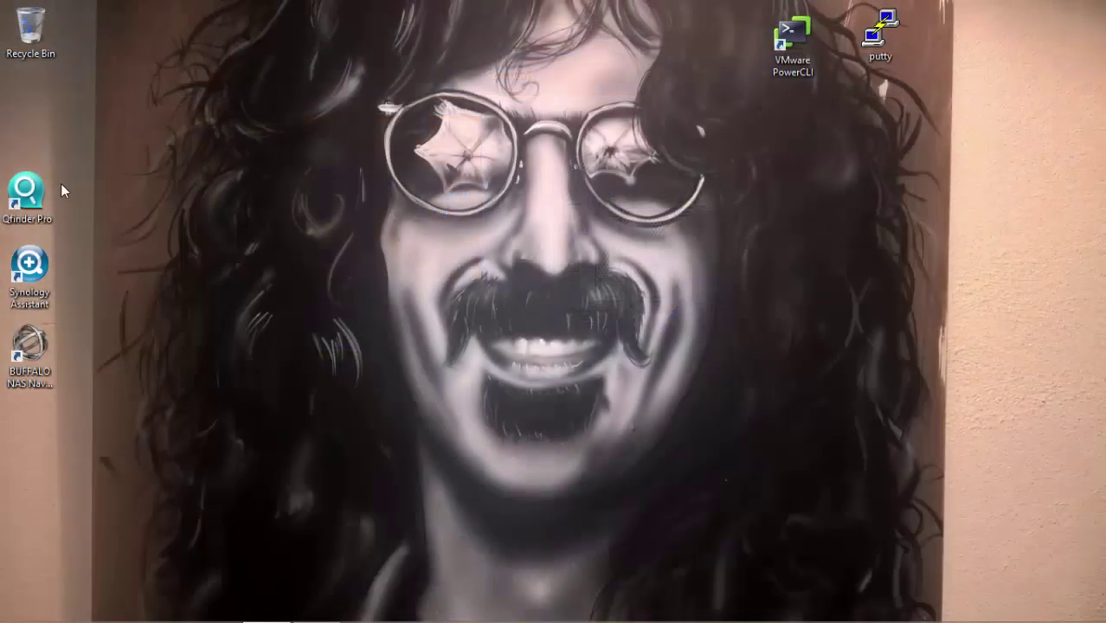
Step: Launch Qfinder Pro and open the NAS17BE92 QTS web page from its list
double_click(37, 201)
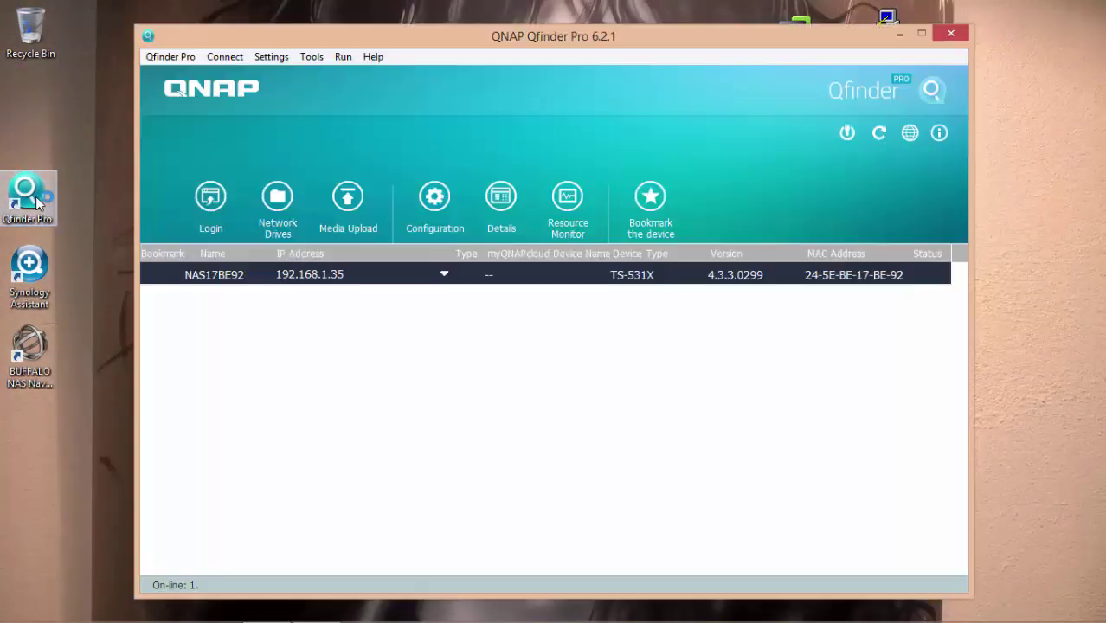
double_click(327, 275)
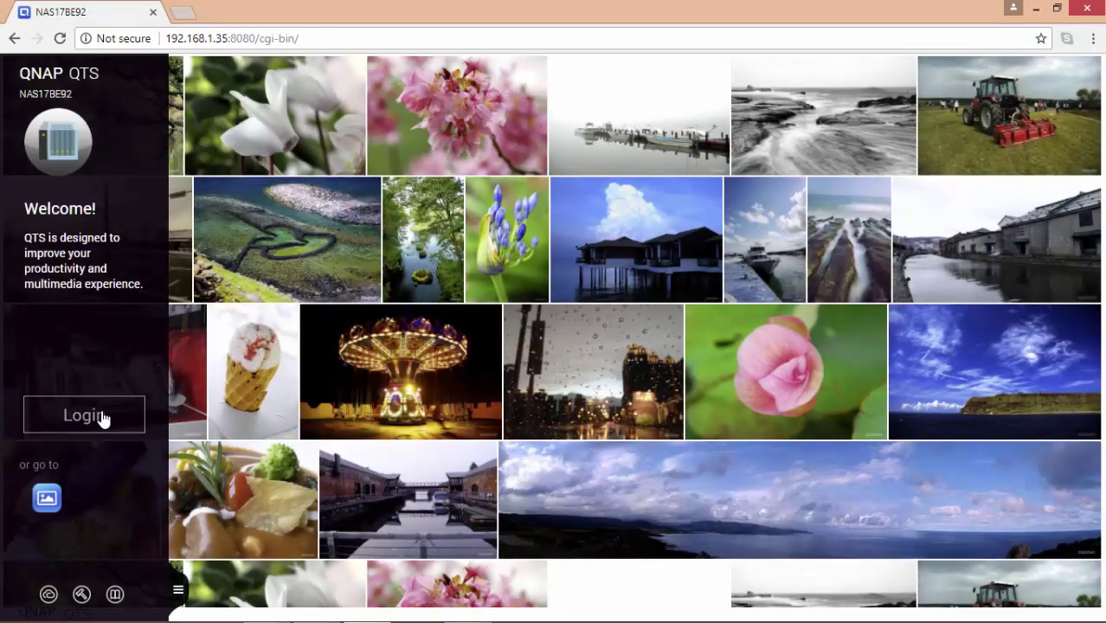
Step: Log in to the NAS as admin with the administrator password
click(102, 416)
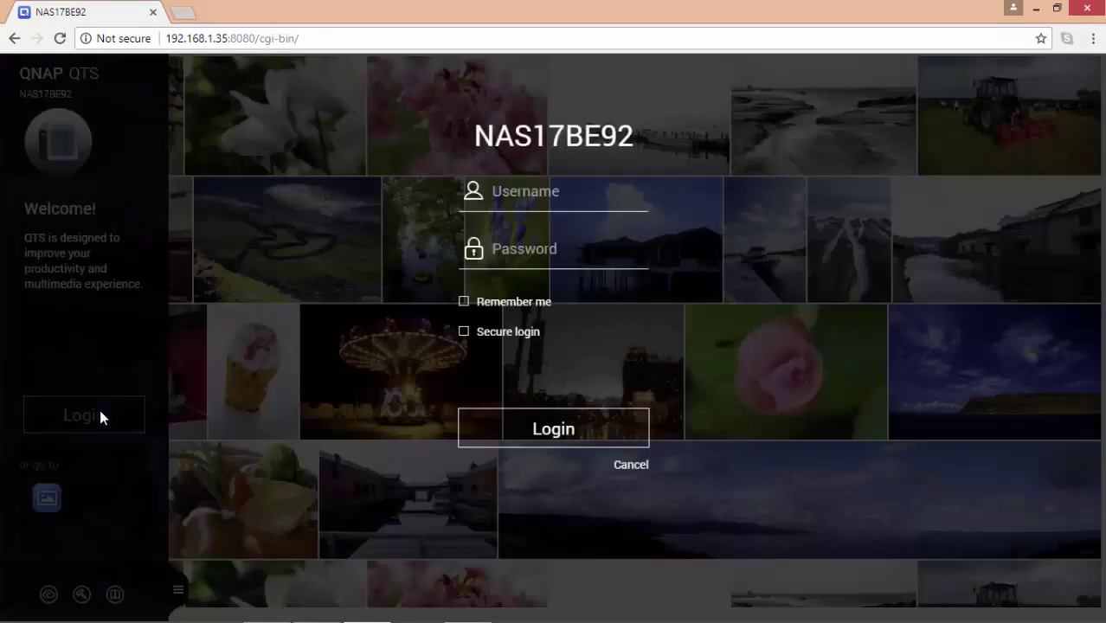
text(admin)
key(Tab)
text(********)
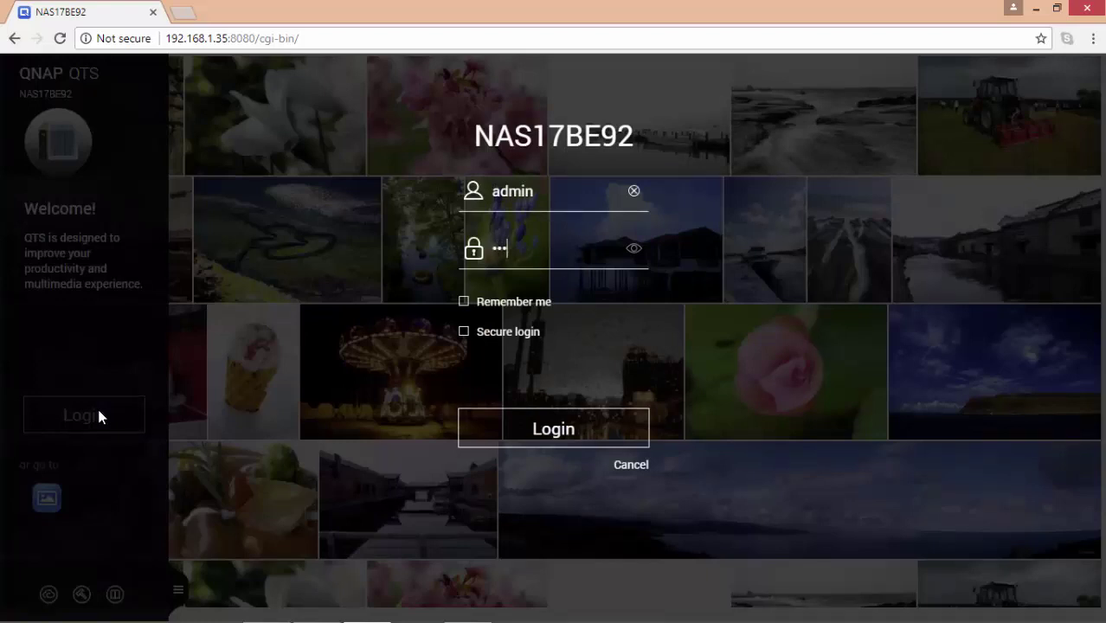
text(*)
key(Return)
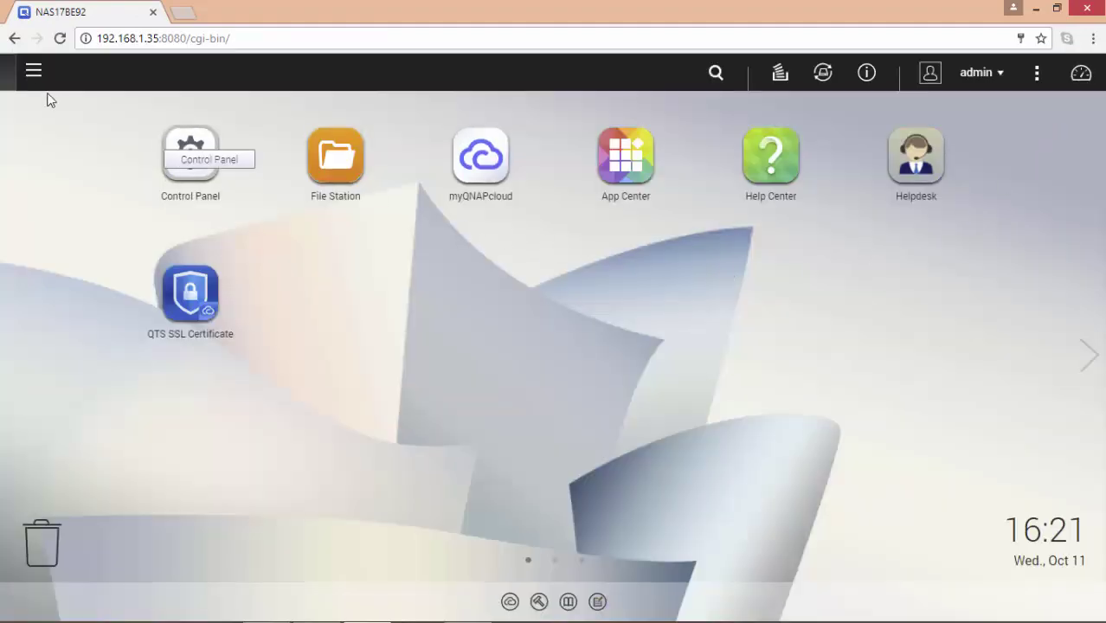
Step: Install Surveillance Station from App Center's QTS Essentials and check its download in Background Tasks
click(33, 75)
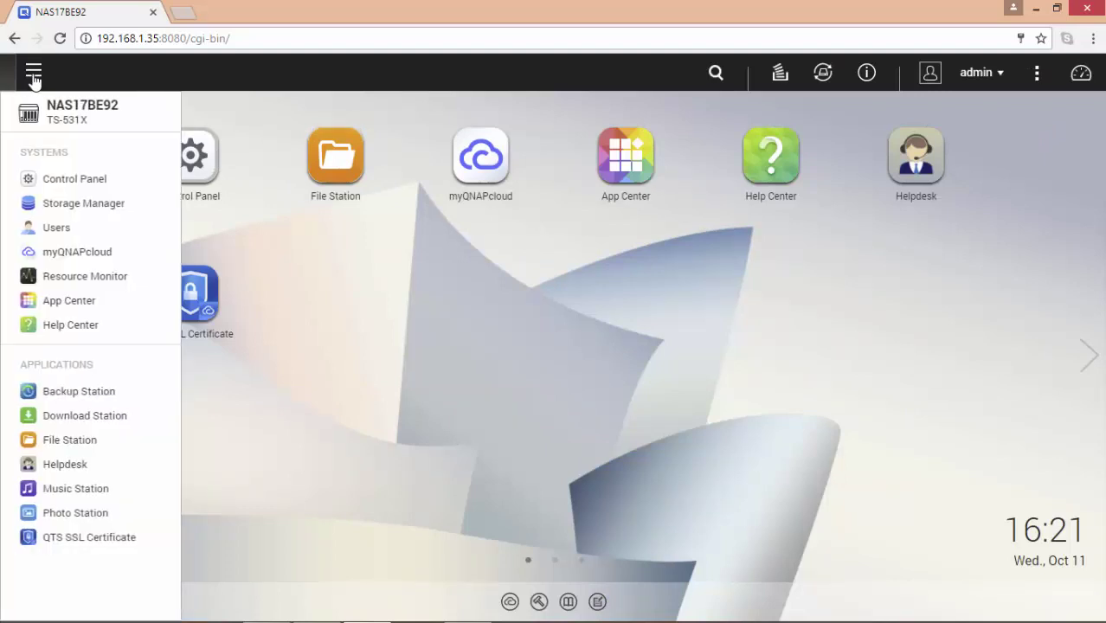
click(87, 303)
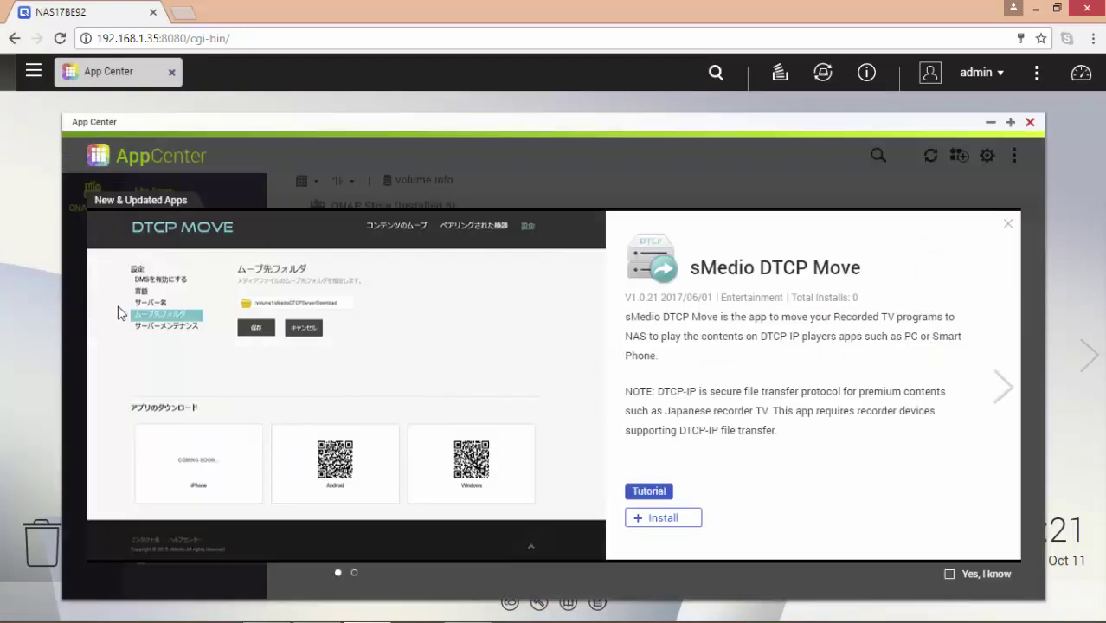
click(1007, 224)
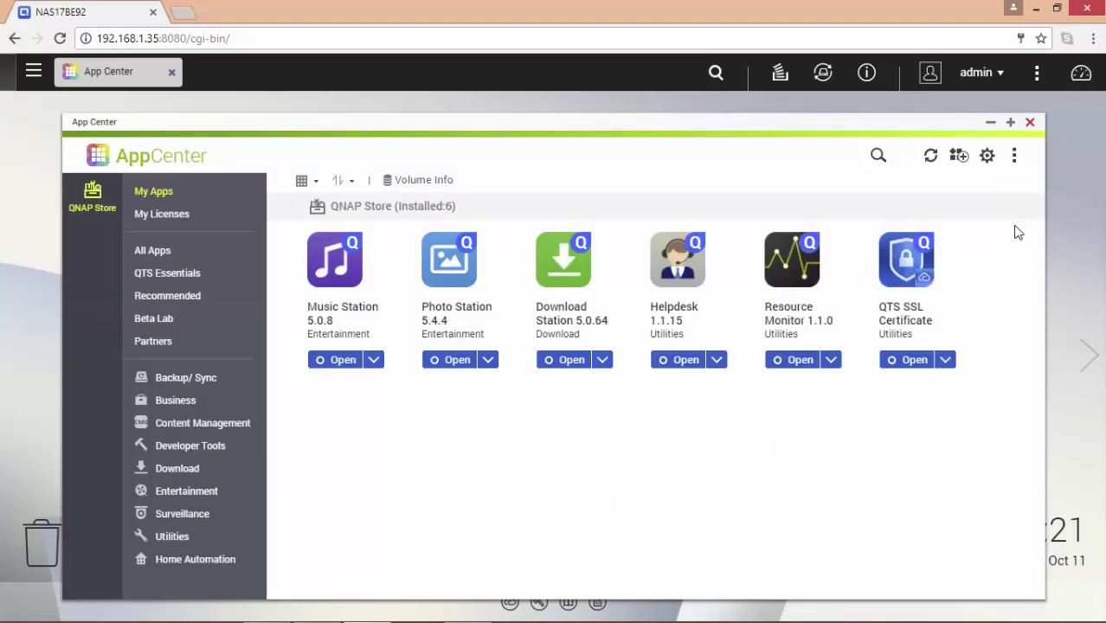
click(191, 273)
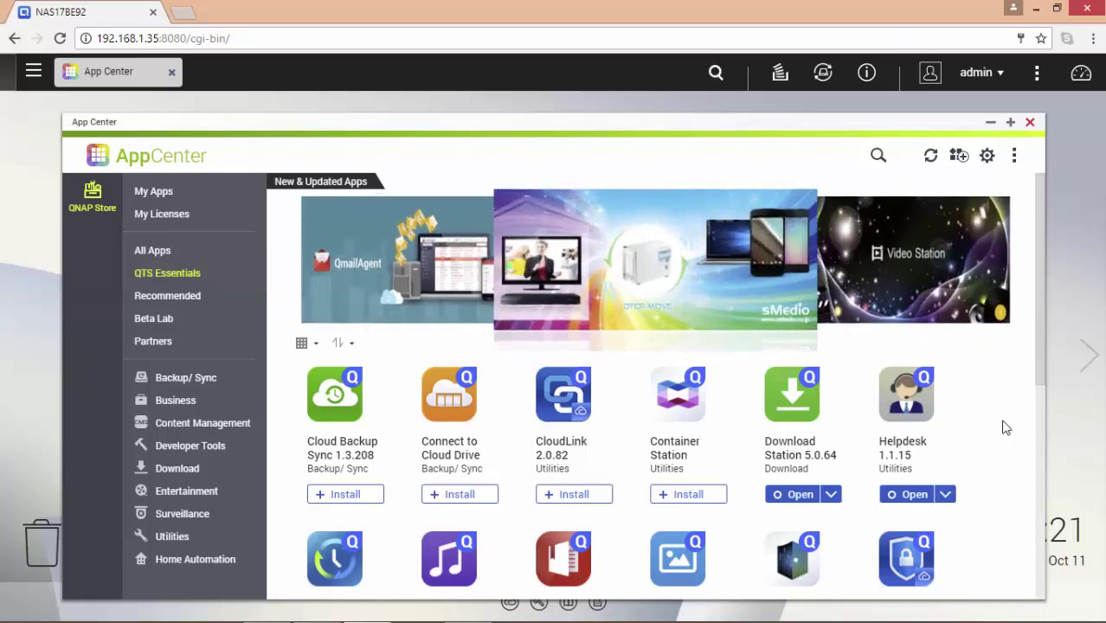
scroll(1003, 427, down, 4)
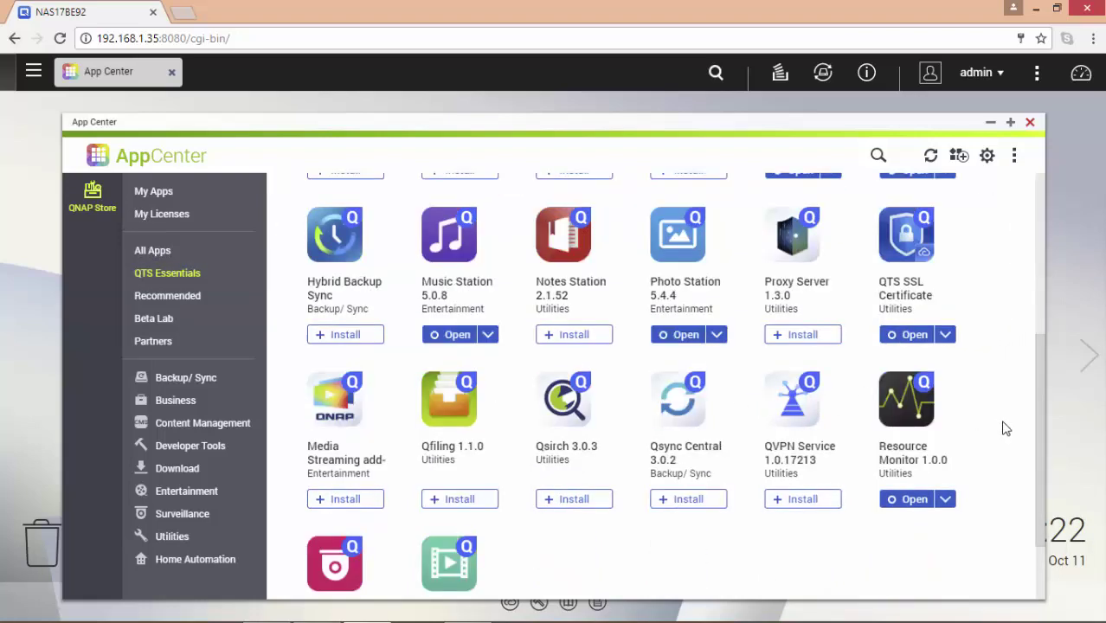
scroll(1004, 428, down, 2)
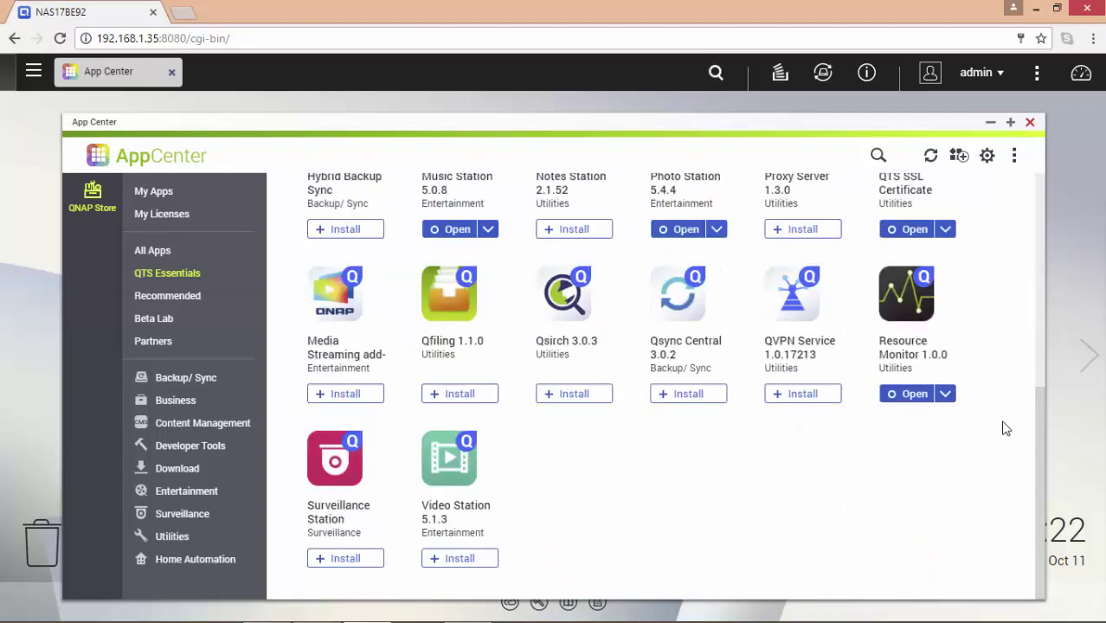
click(350, 560)
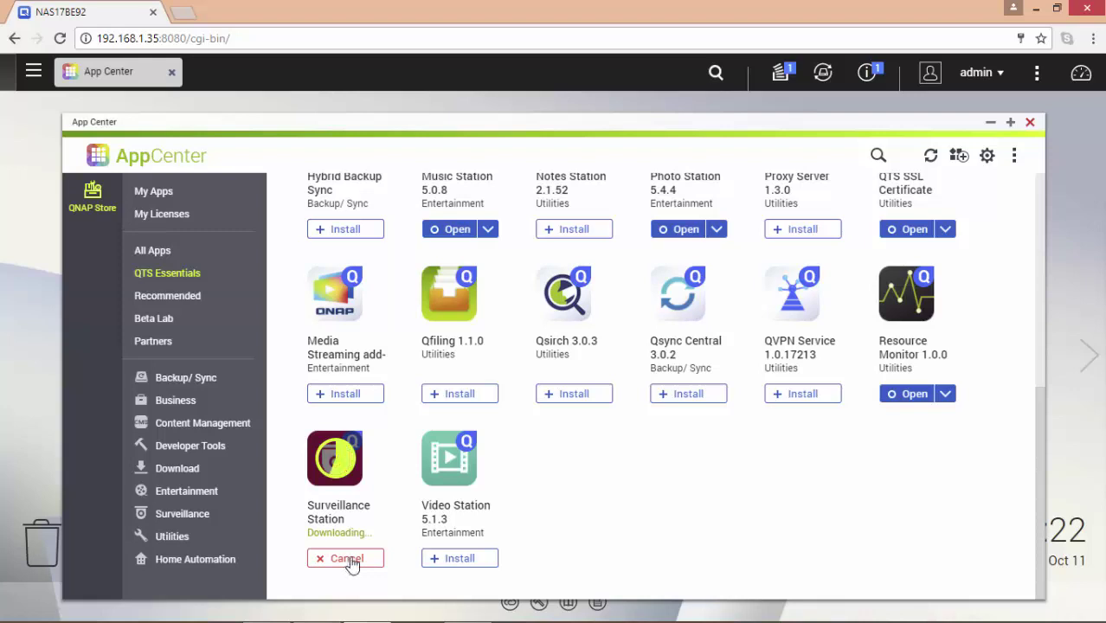
click(781, 80)
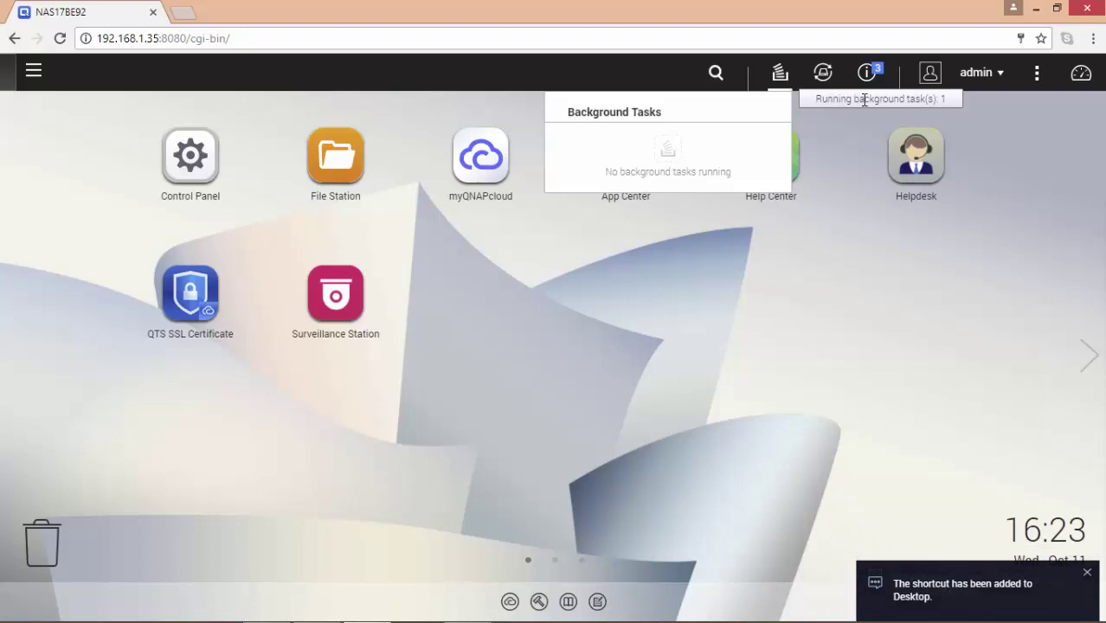
Step: Clear all event notifications and open Surveillance Station in a new browser tab
click(874, 77)
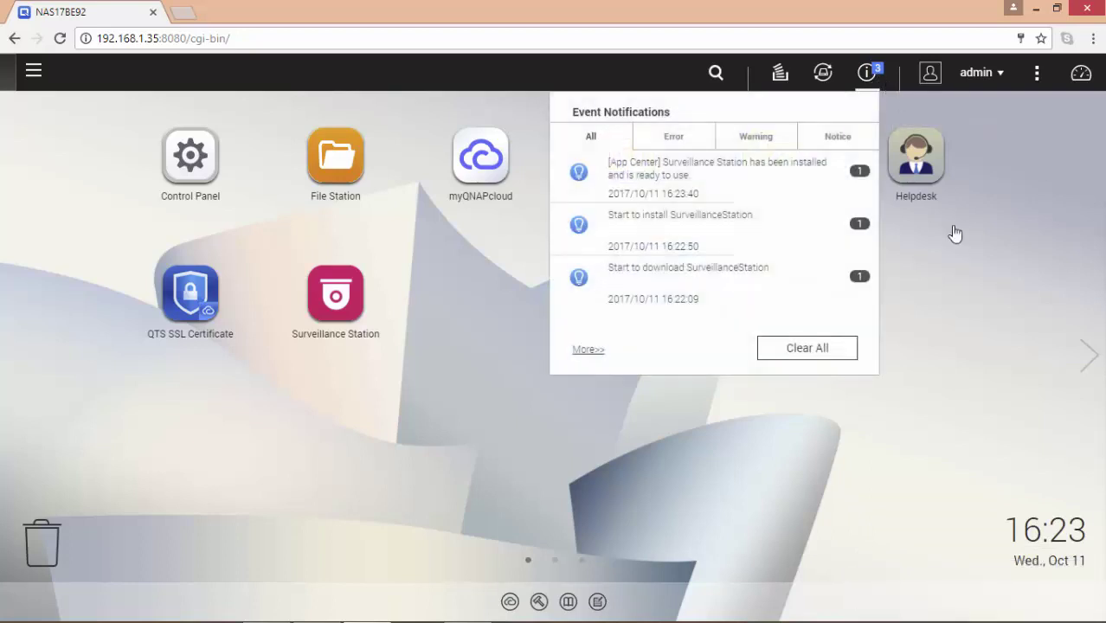
click(813, 349)
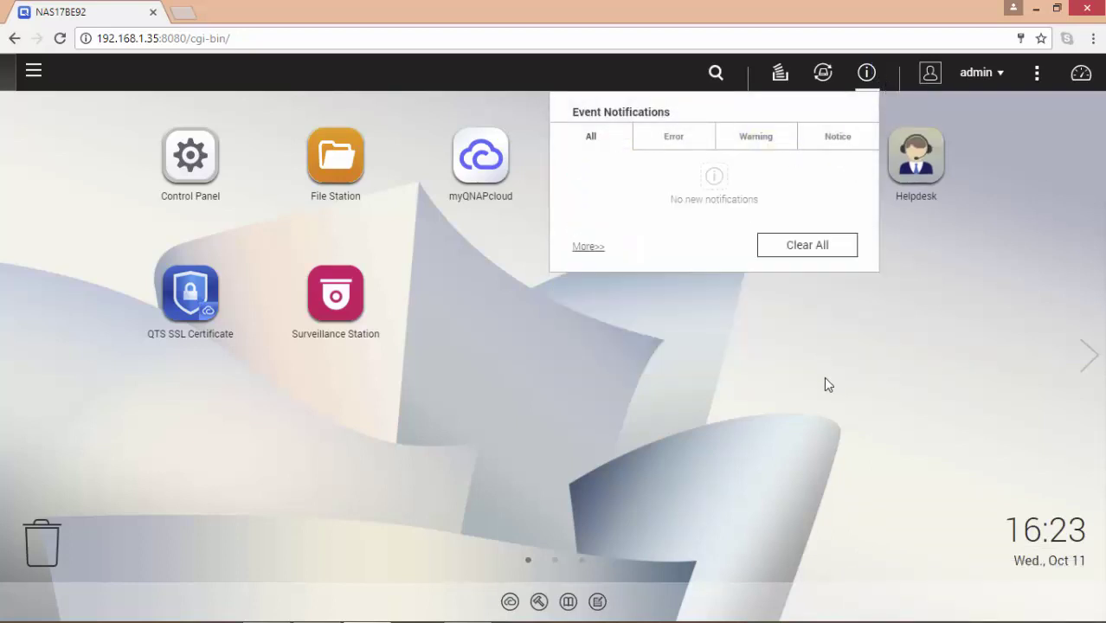
click(713, 395)
click(351, 297)
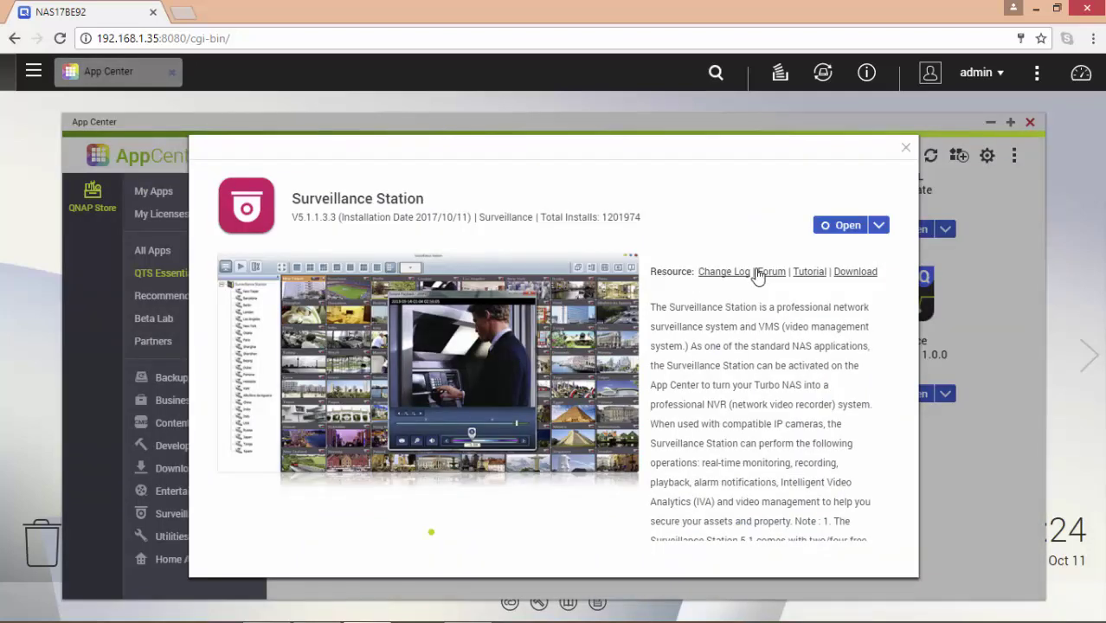
click(847, 226)
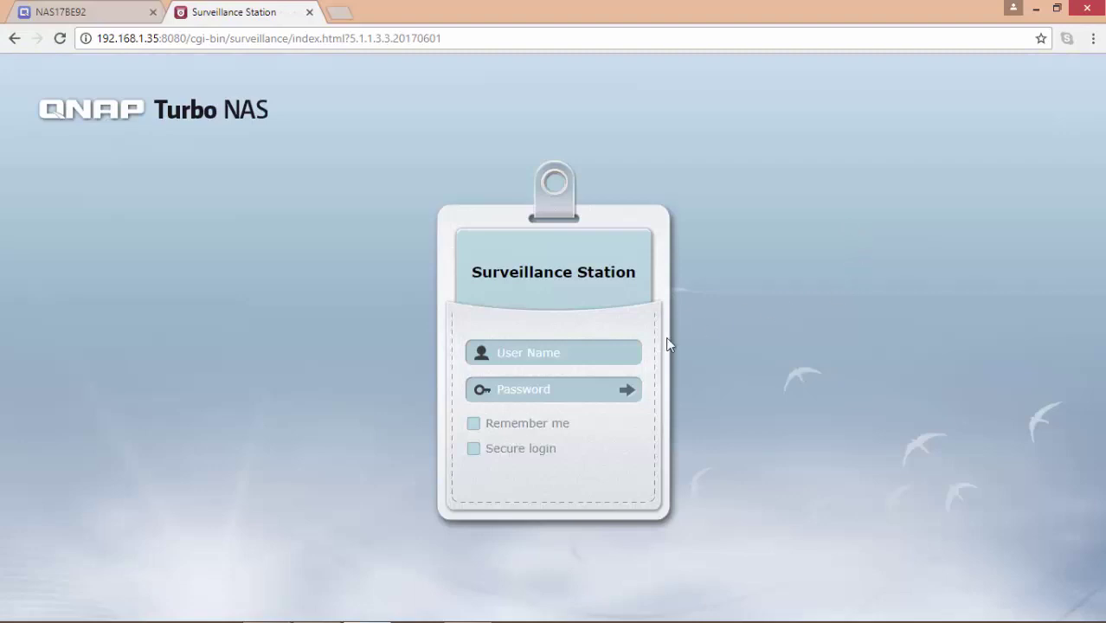
Step: Log in to Surveillance Station as admin and decline Chrome's offer to save the password
click(622, 347)
text(admin)
key(Tab)
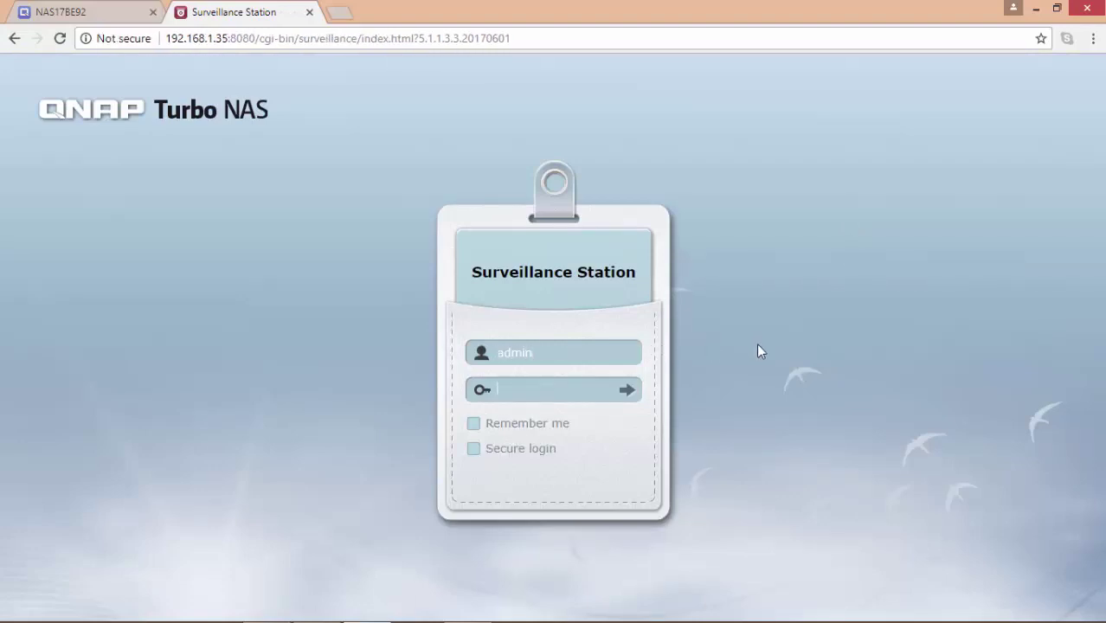
text(•••••••••)
key(Return)
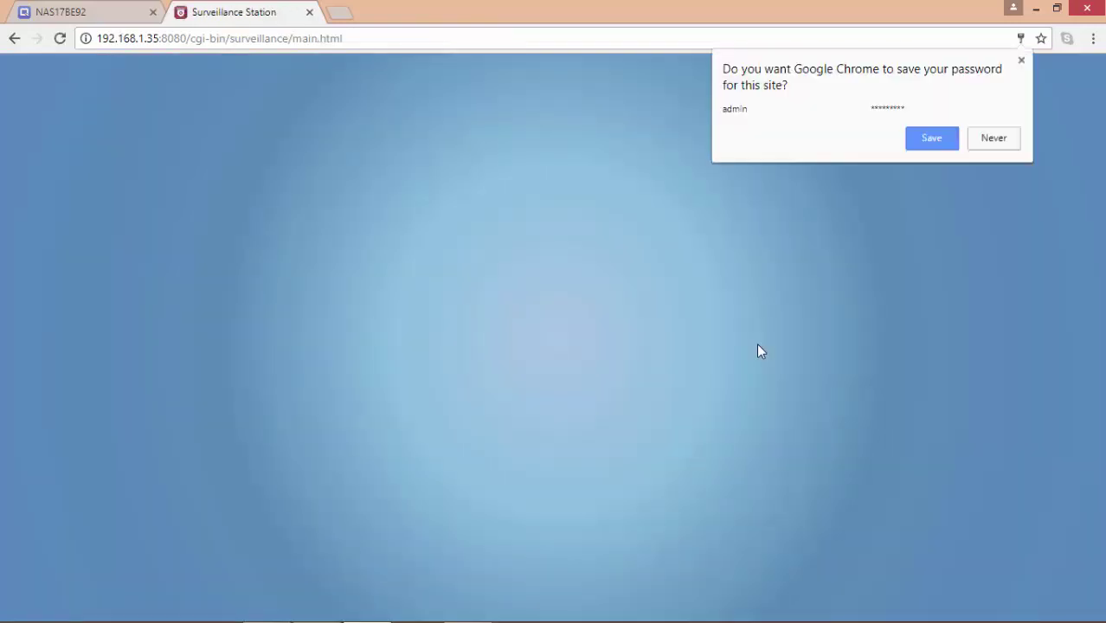
click(1012, 142)
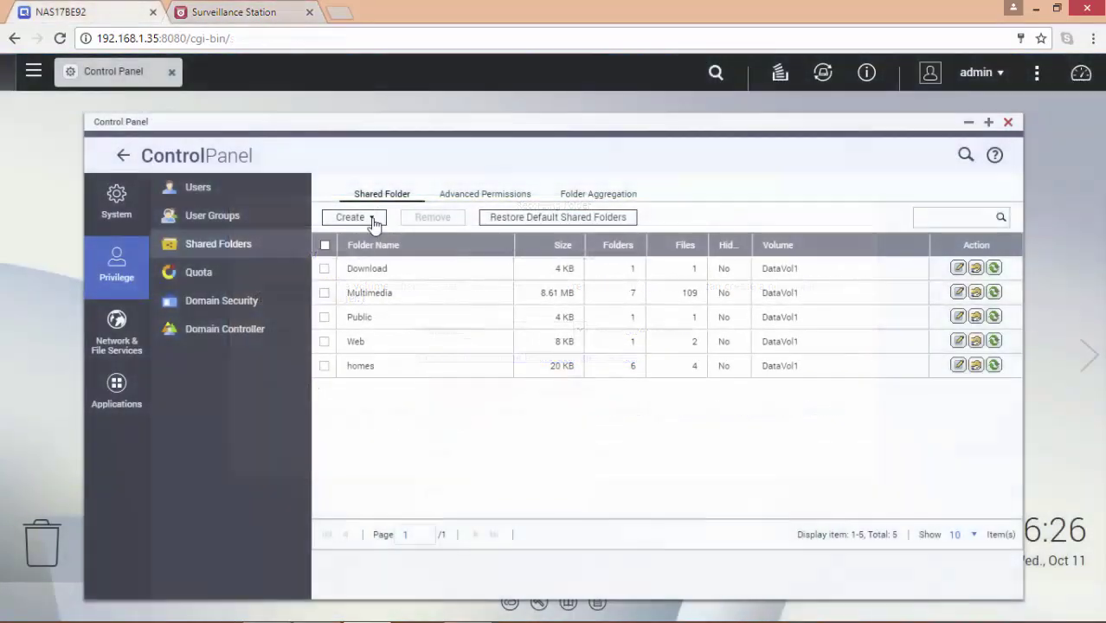
Step: Create a new shared folder named 'Recording' from Create > Shared Folder
click(372, 220)
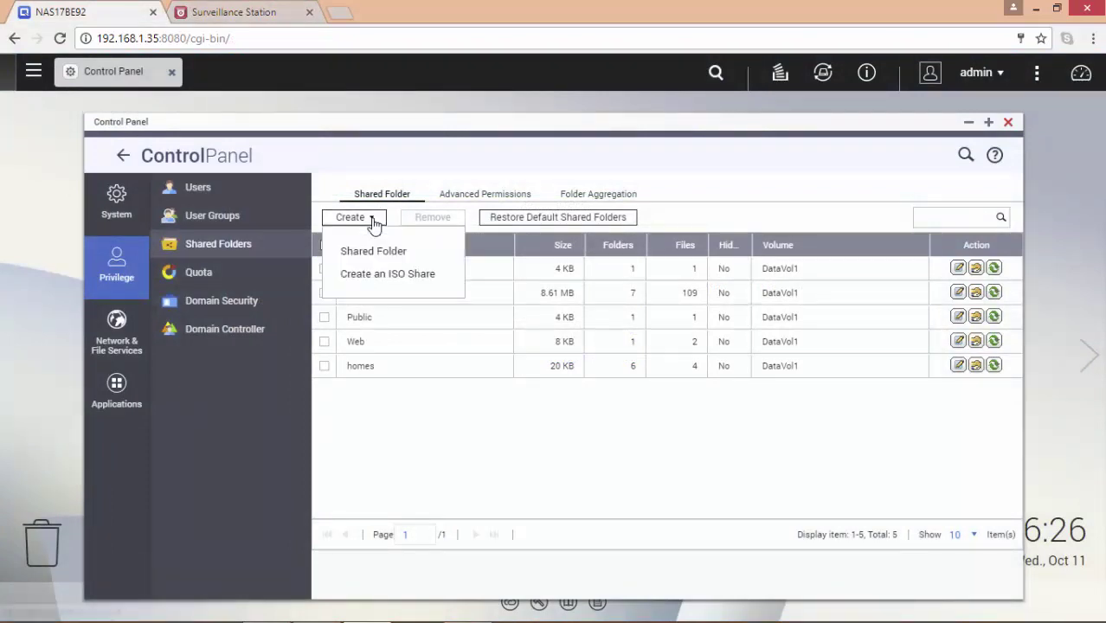
click(430, 251)
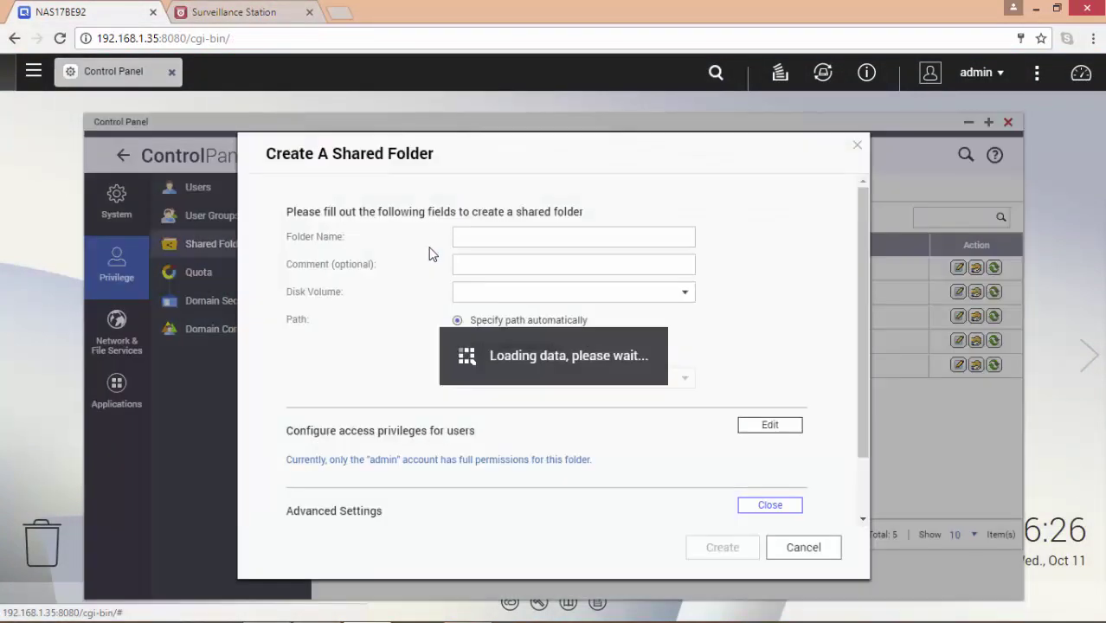
text(Recording)
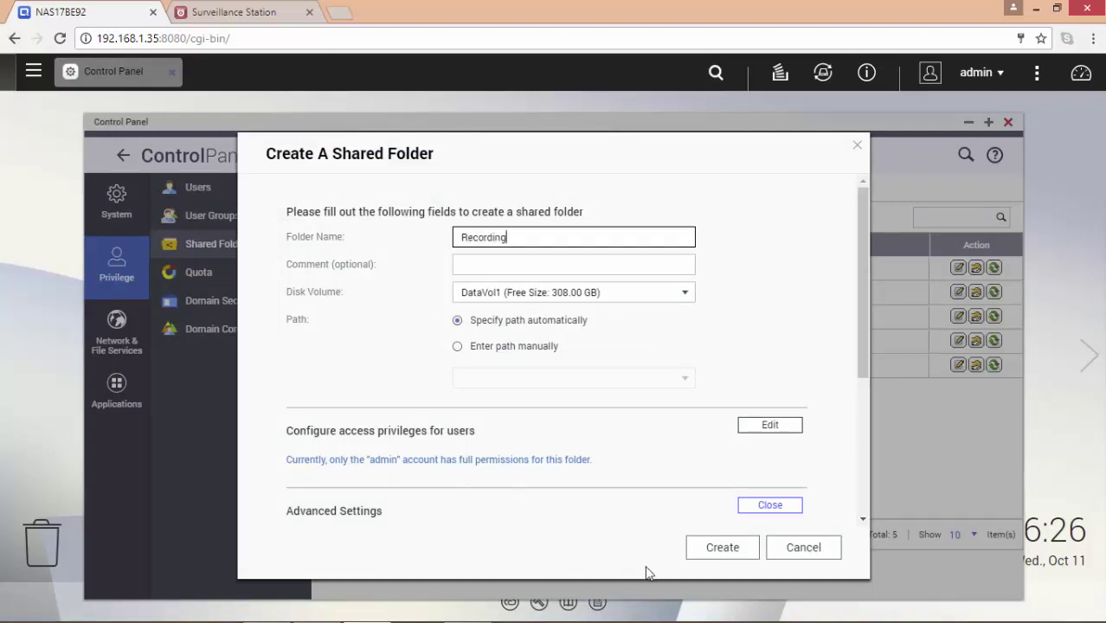
click(721, 549)
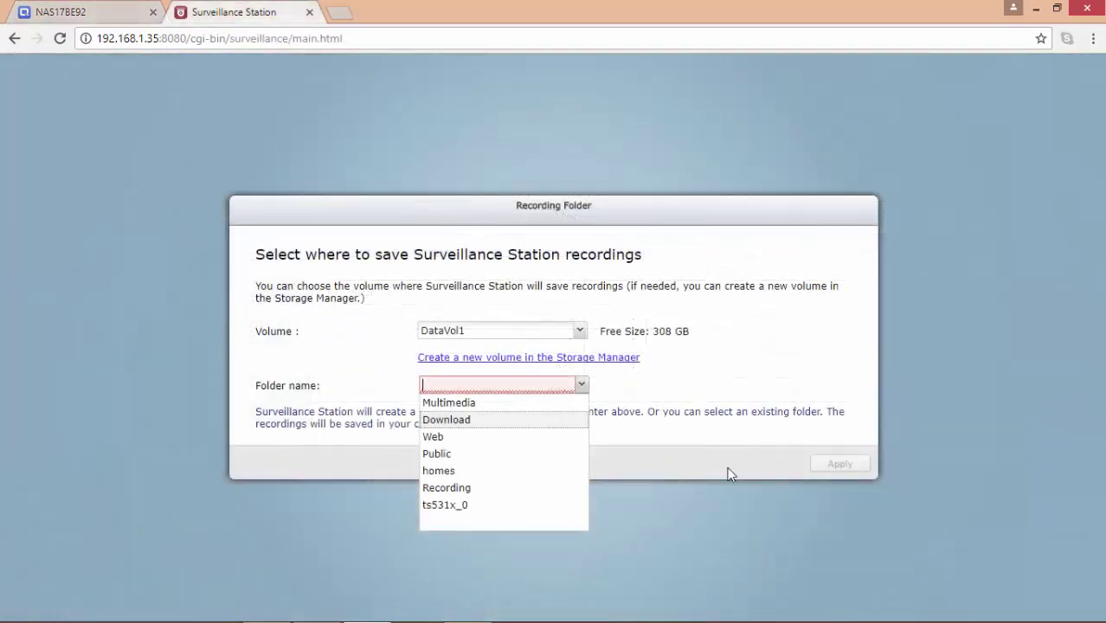
Step: Apply Recording as the recording folder, then start adding a camera on channel 1
click(538, 487)
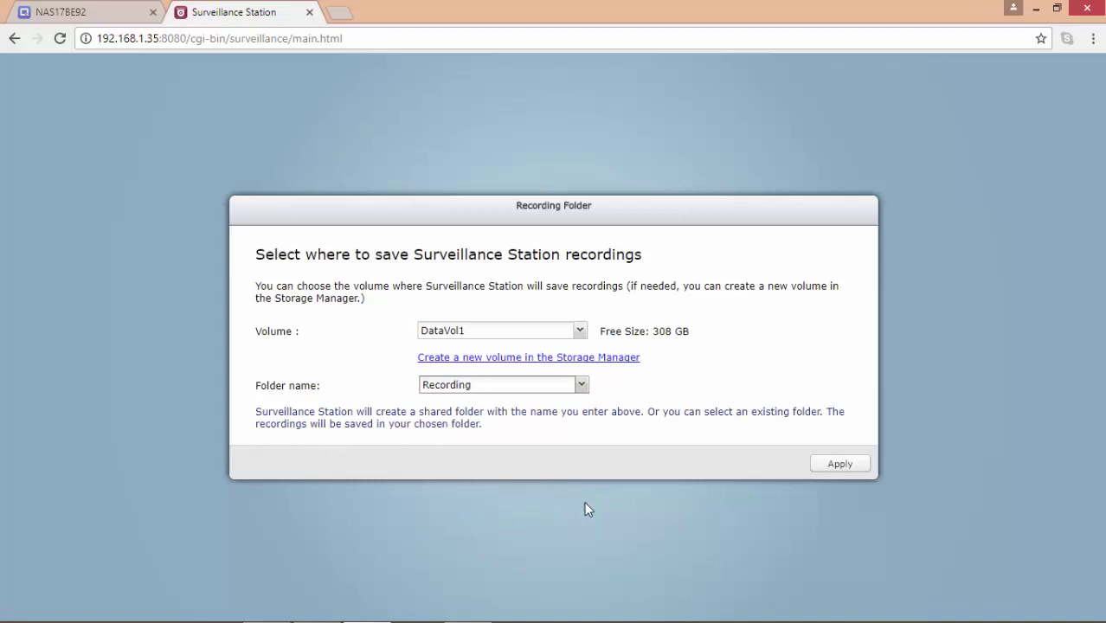
click(852, 468)
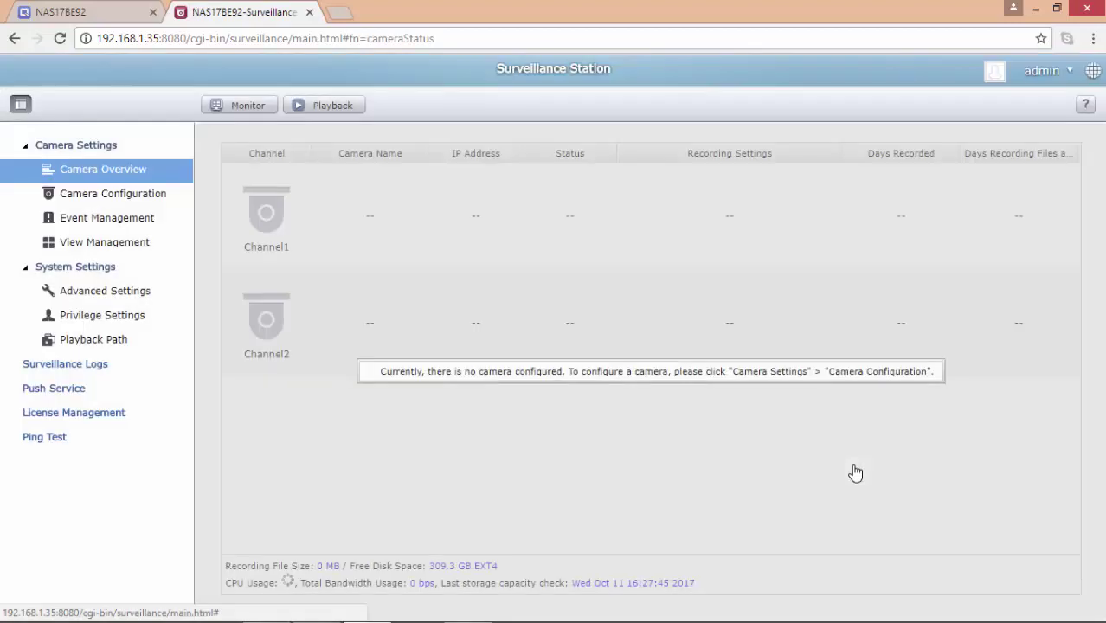
click(143, 198)
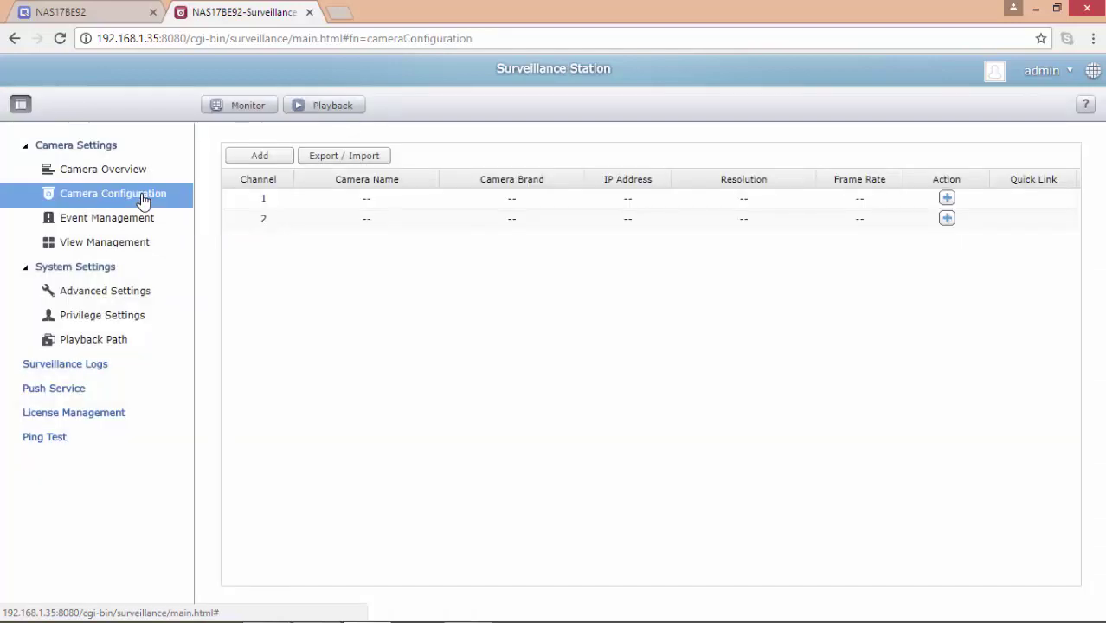
click(947, 198)
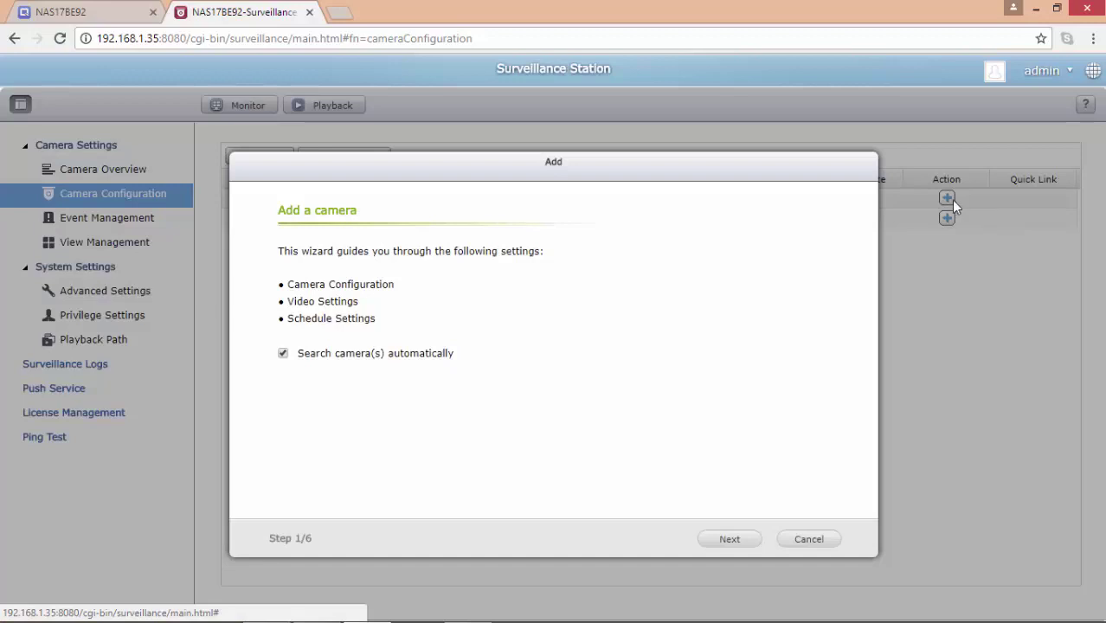
Step: Select the Hikvision camera at 192.168.1.64, enter its admin credentials, and test the connection
click(712, 543)
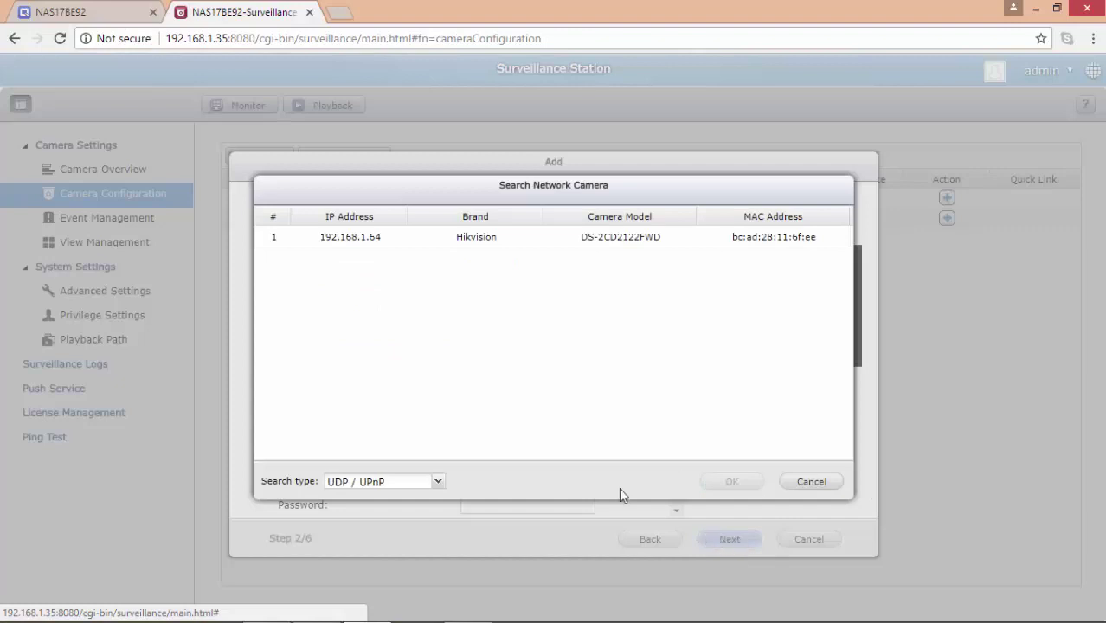
click(624, 245)
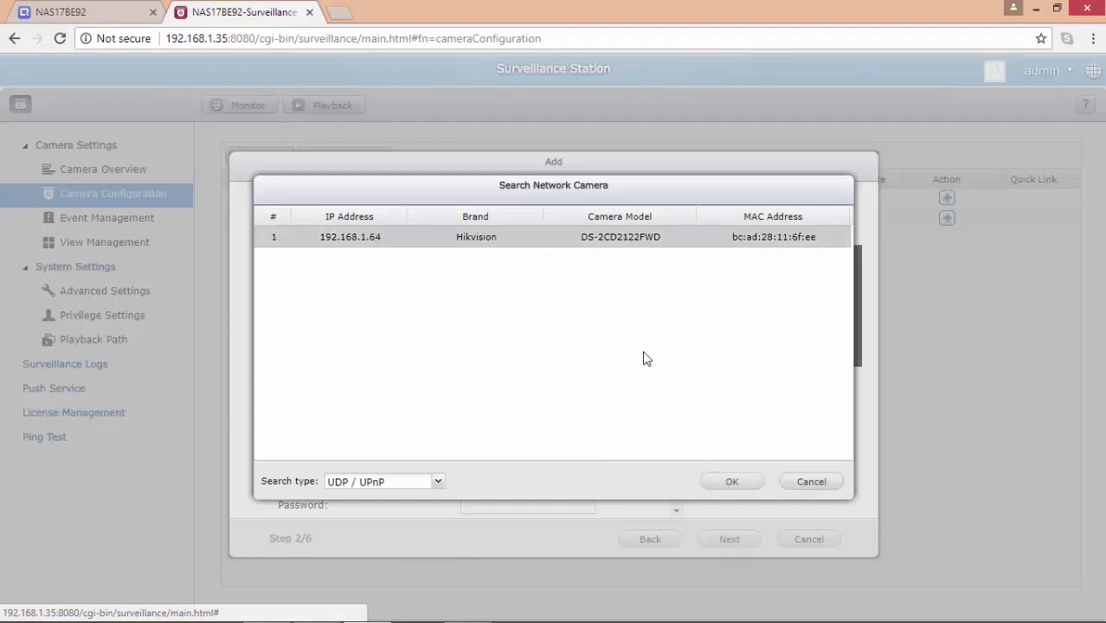
click(744, 485)
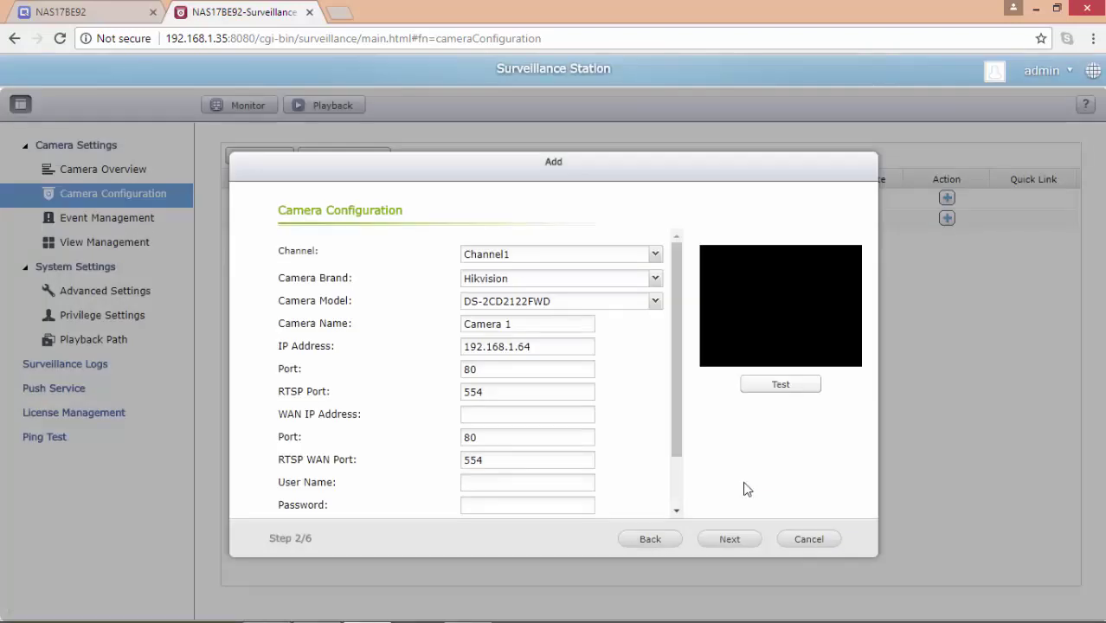
click(589, 483)
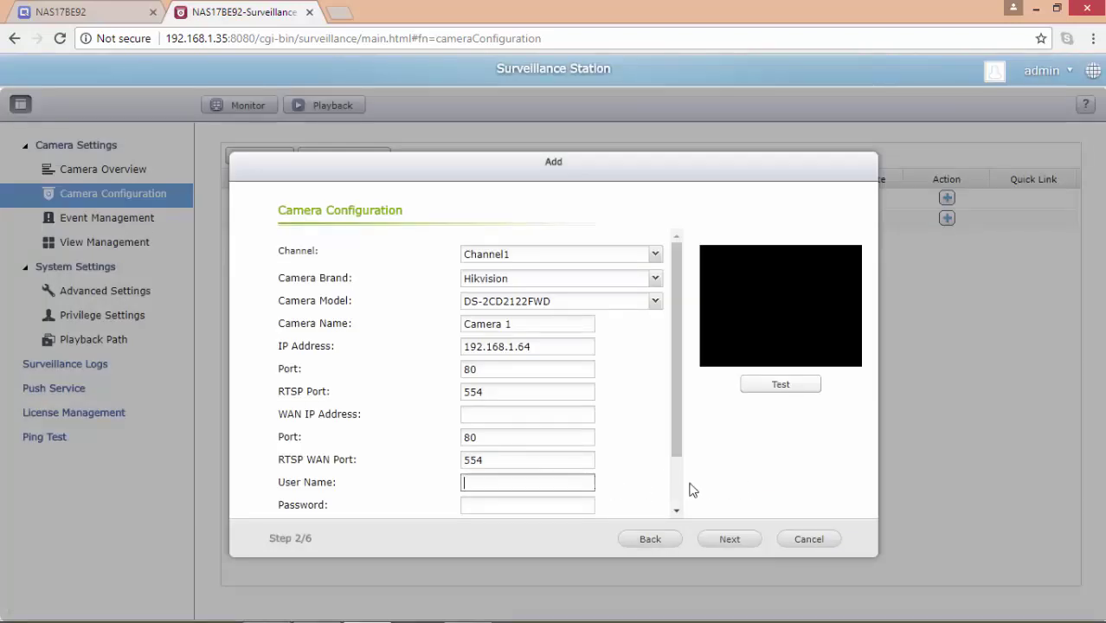
text(admin)
key(Tab)
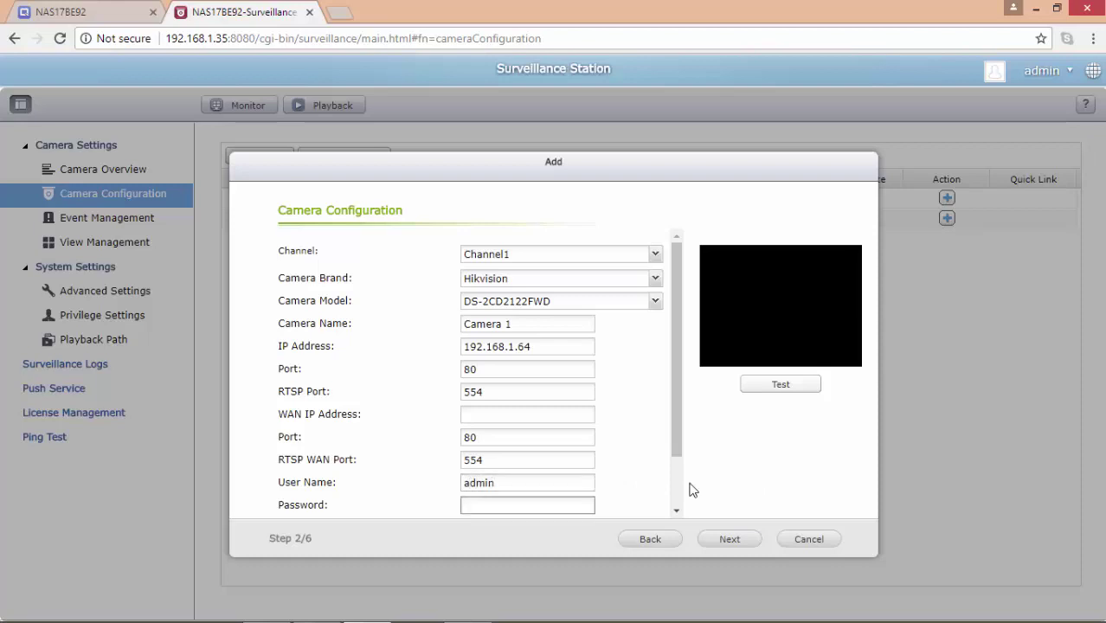
text(1234567890)
drag(672, 443, 676, 491)
click(782, 387)
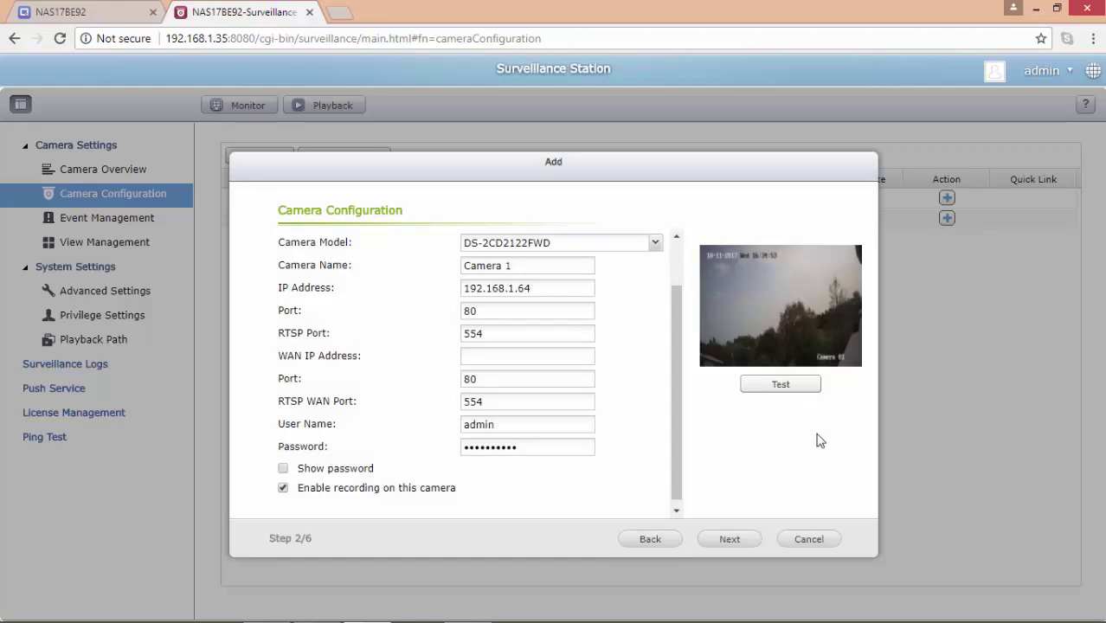
Step: Enable automatic snapshots in the camera's video settings
click(729, 540)
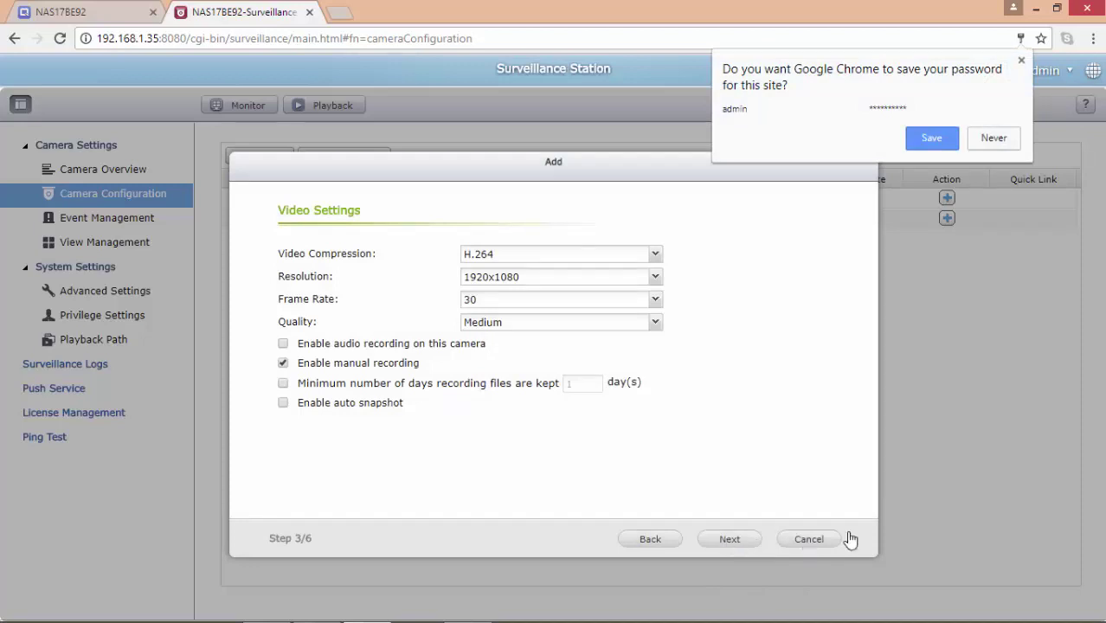
click(1020, 62)
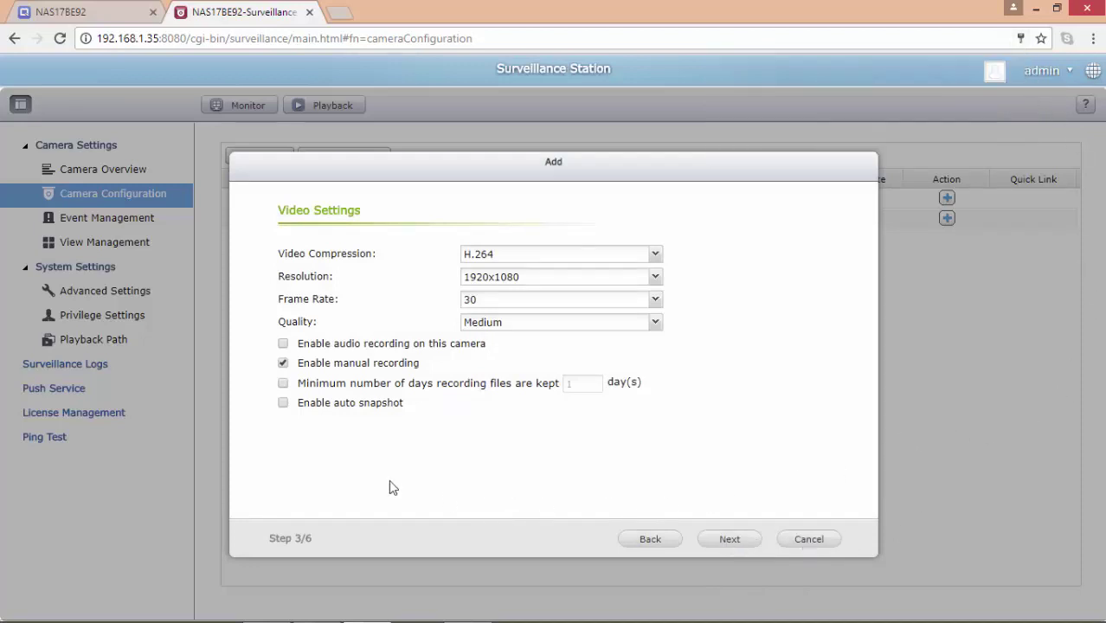
click(283, 403)
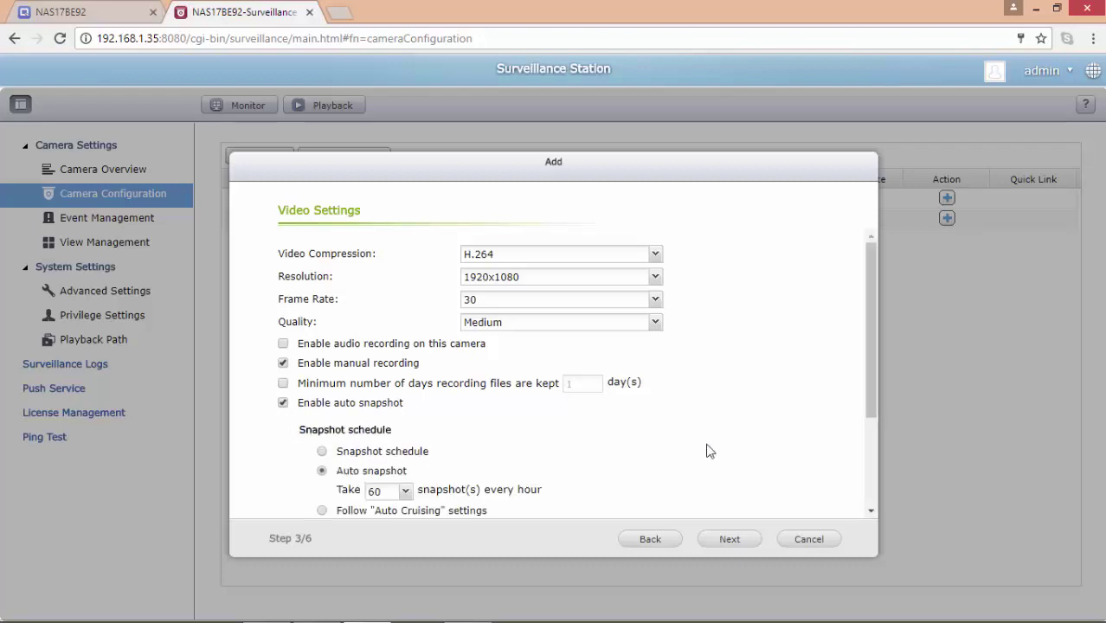
drag(872, 411, 861, 470)
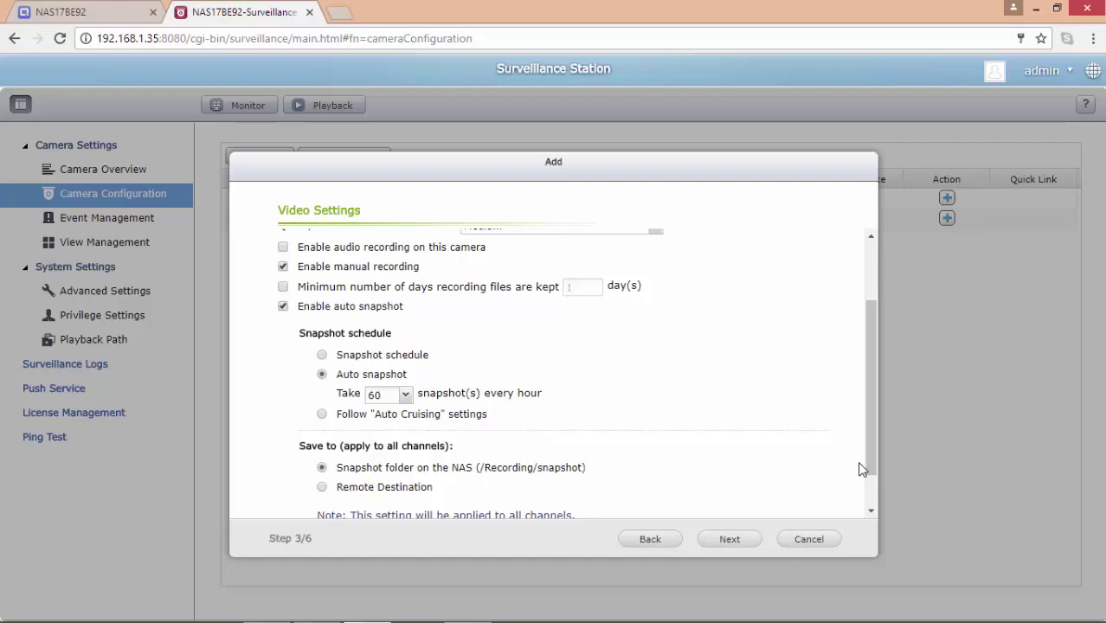
drag(869, 461, 874, 479)
Step: Turn off scheduled recording, review the settings, and finish creating Camera 1
click(730, 539)
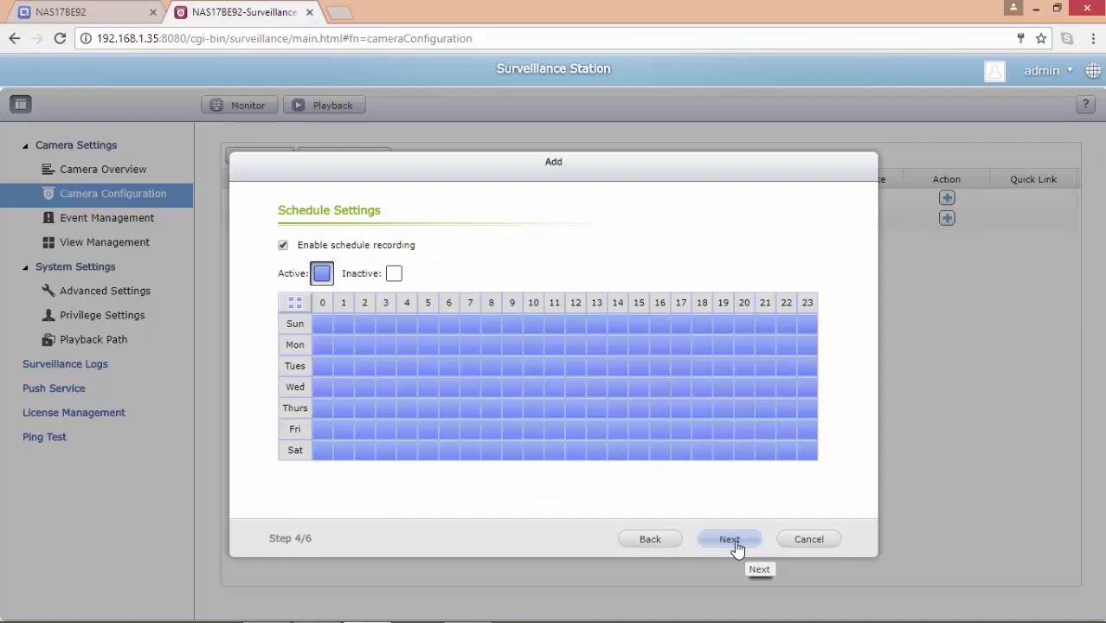
click(283, 245)
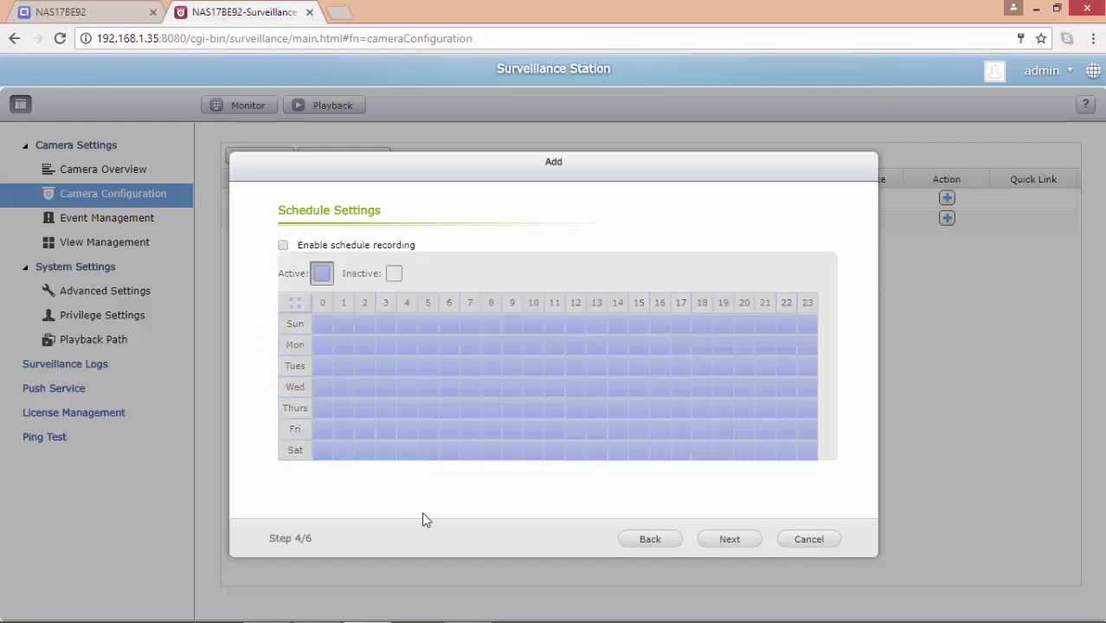
click(730, 539)
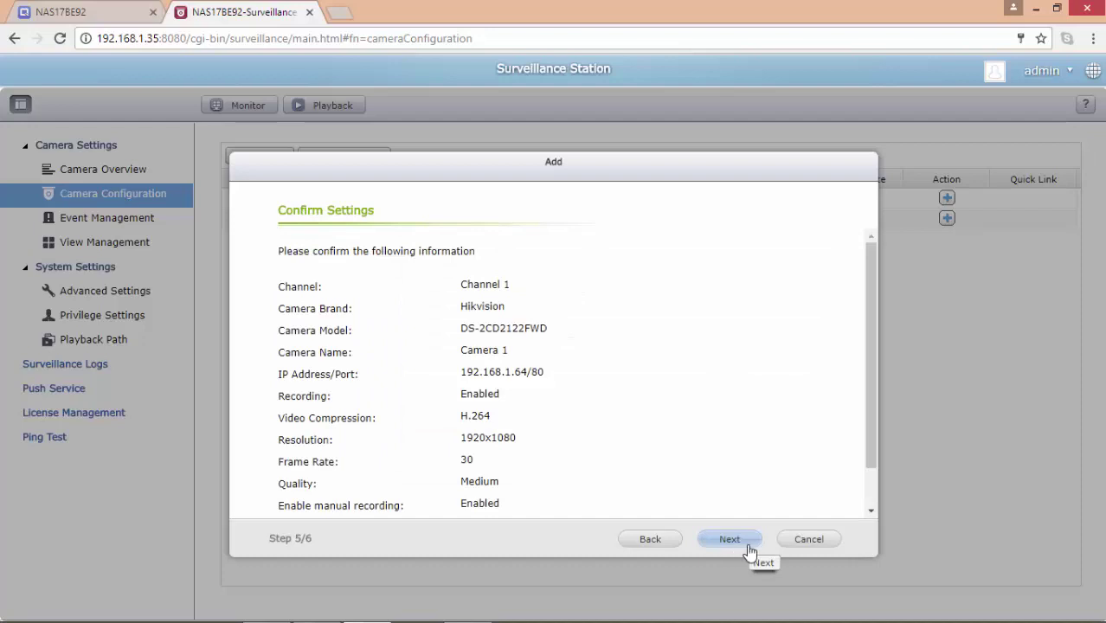
drag(872, 464, 879, 506)
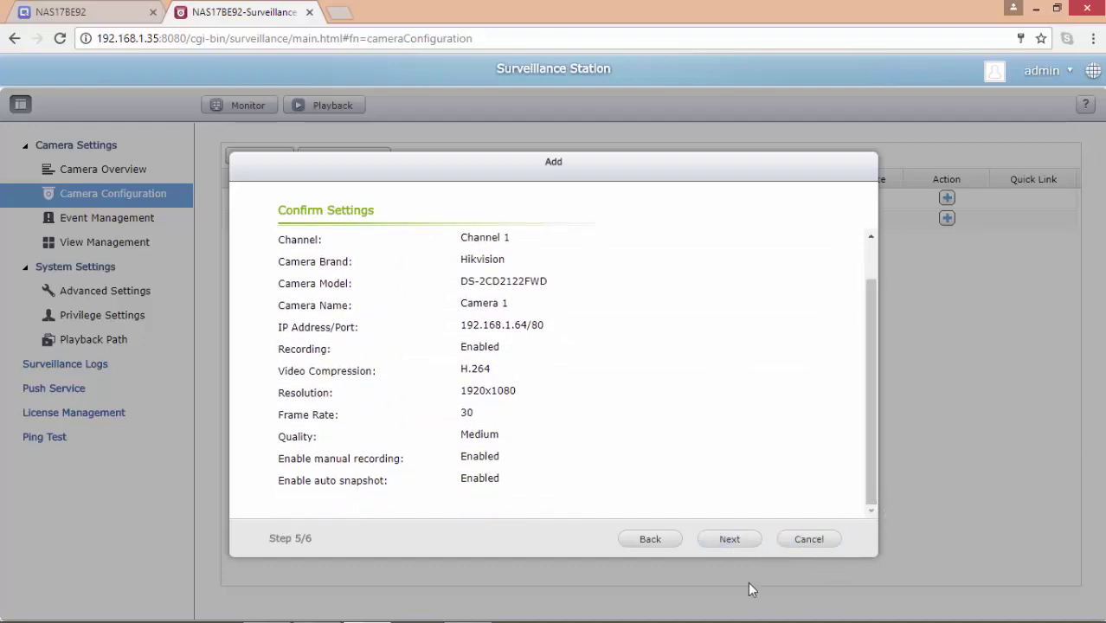
click(738, 548)
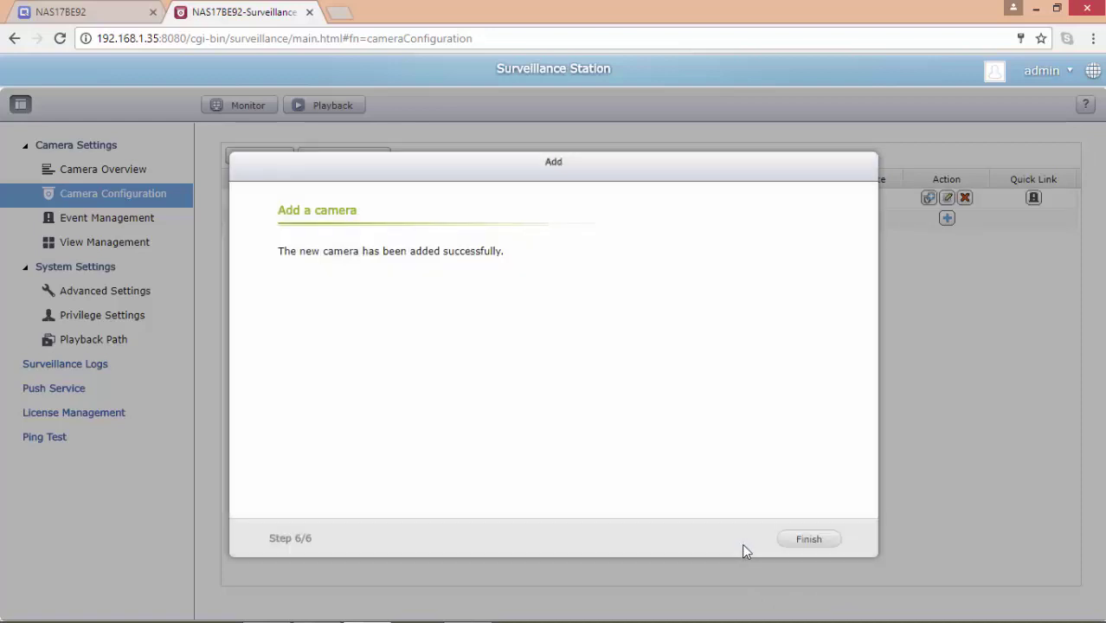
click(824, 547)
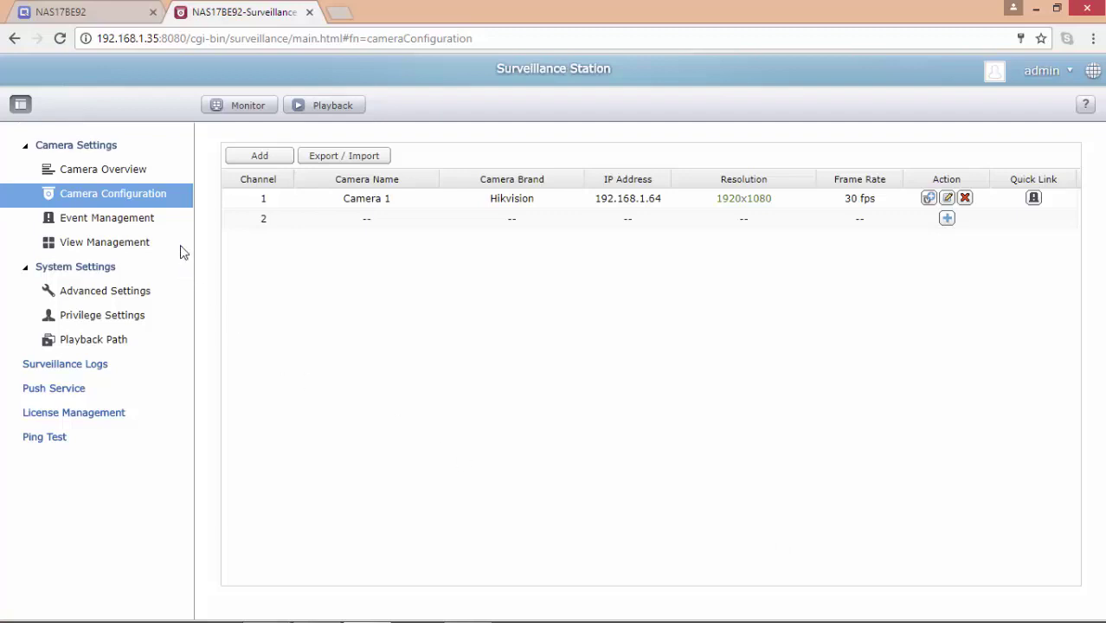
Step: Enable Camera 1 alarm recording triggered by motion detection and apply it
click(143, 227)
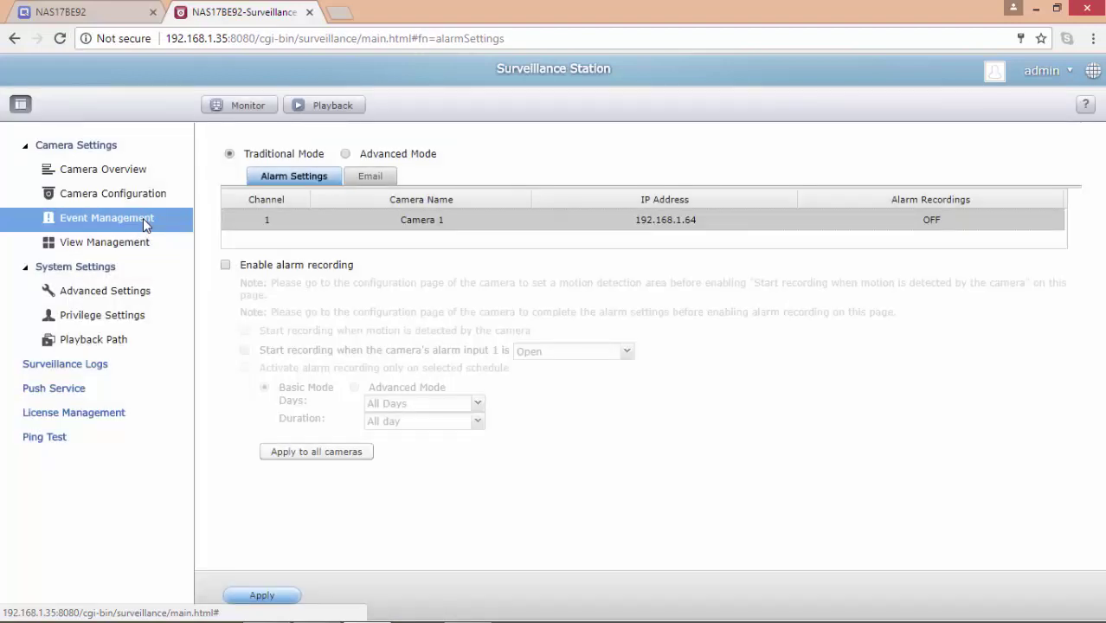
click(225, 265)
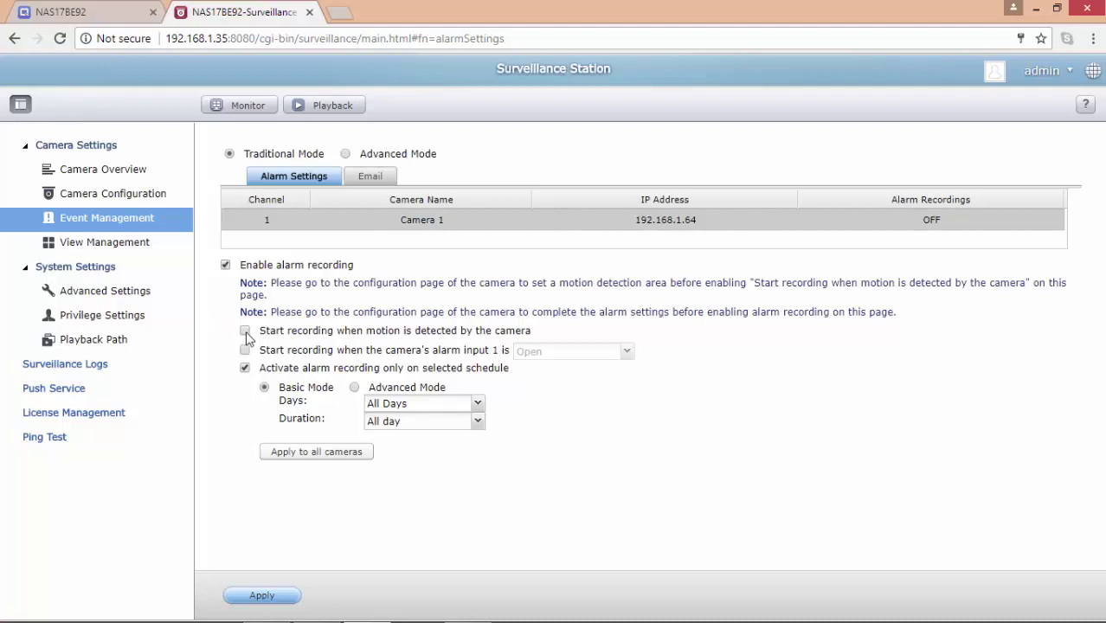
click(246, 332)
click(284, 600)
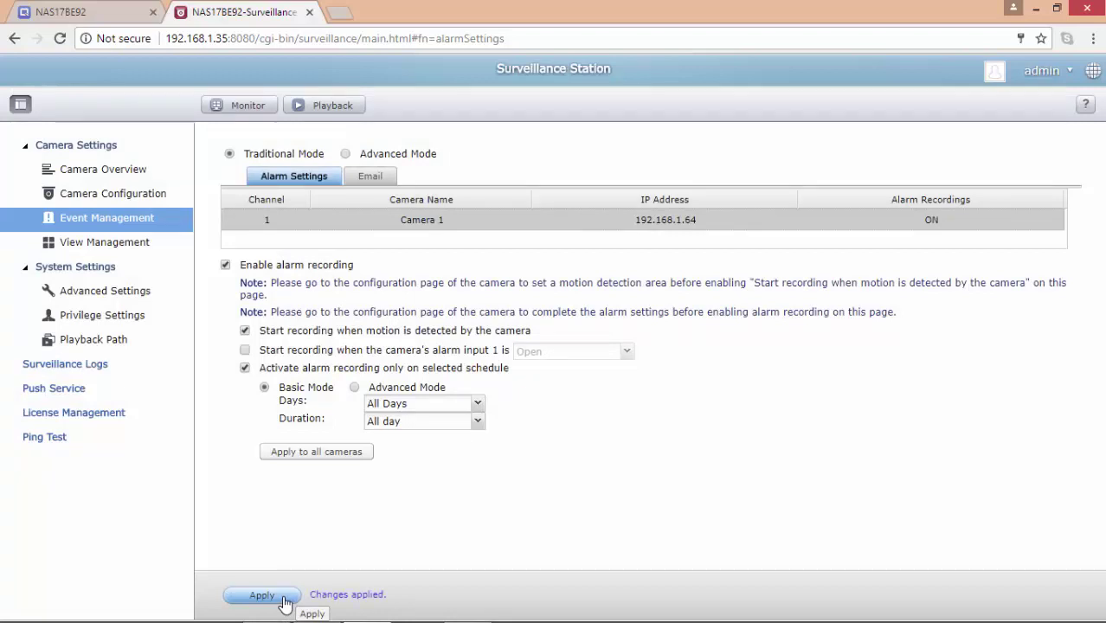
click(139, 294)
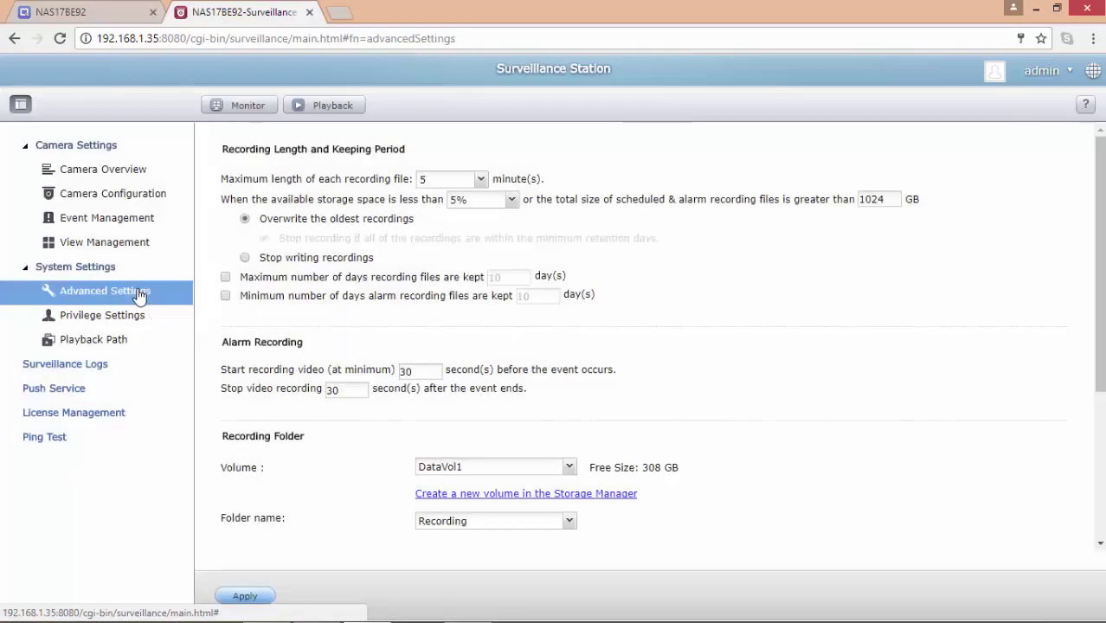
Step: Set minimum alarm retention to 7 days, enable the 10-day maximum, record 120 seconds post-event, and apply
click(226, 297)
double_click(529, 296)
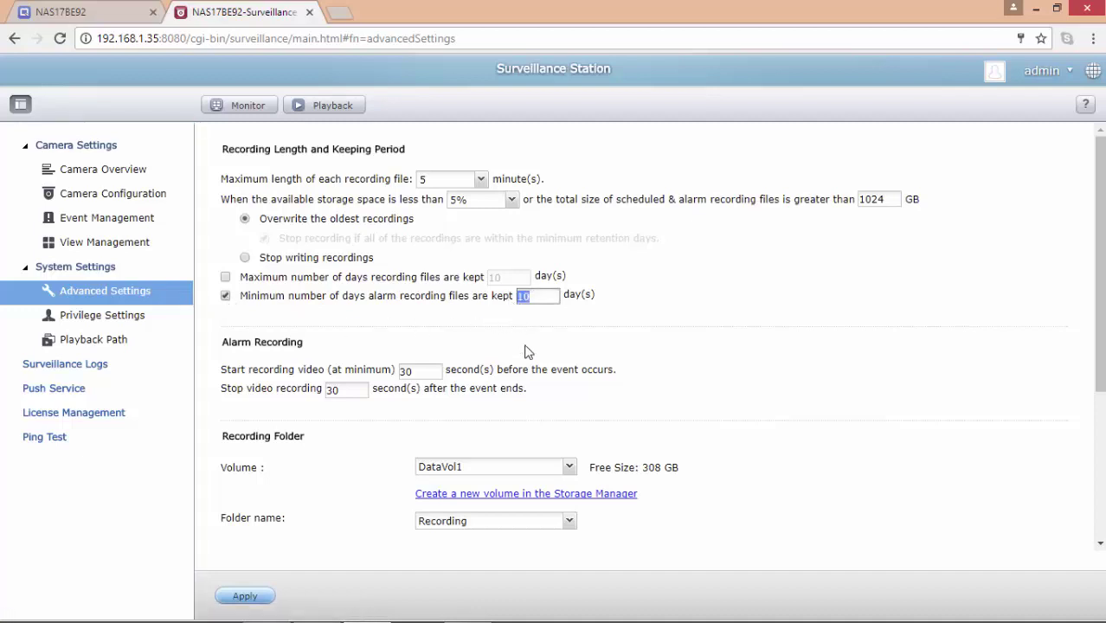
text(7)
click(226, 277)
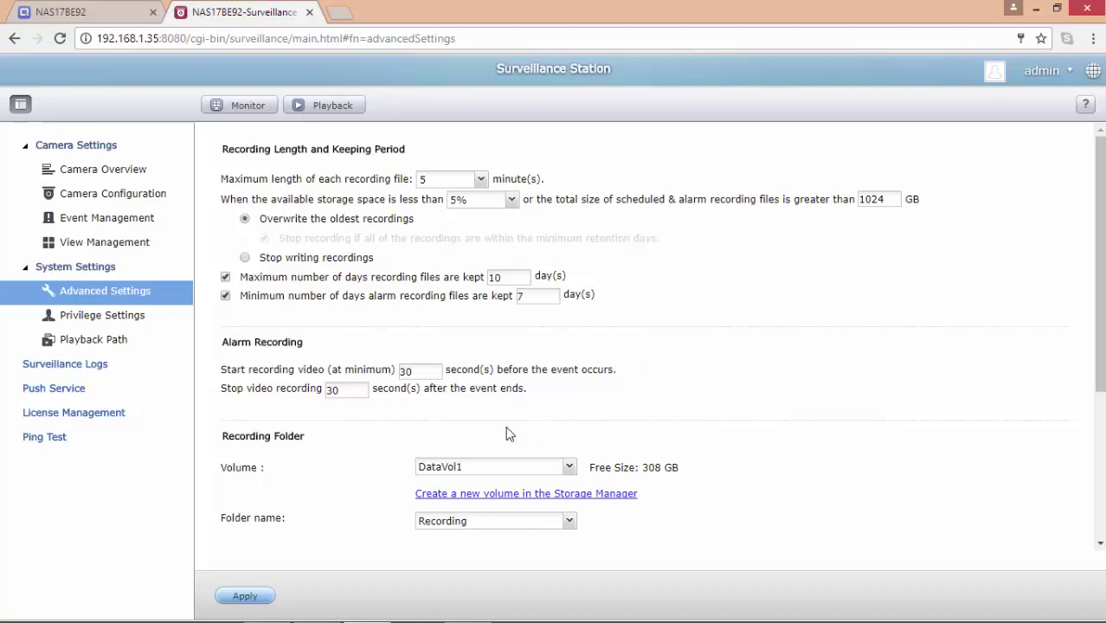
click(287, 389)
text(120)
click(246, 596)
click(222, 114)
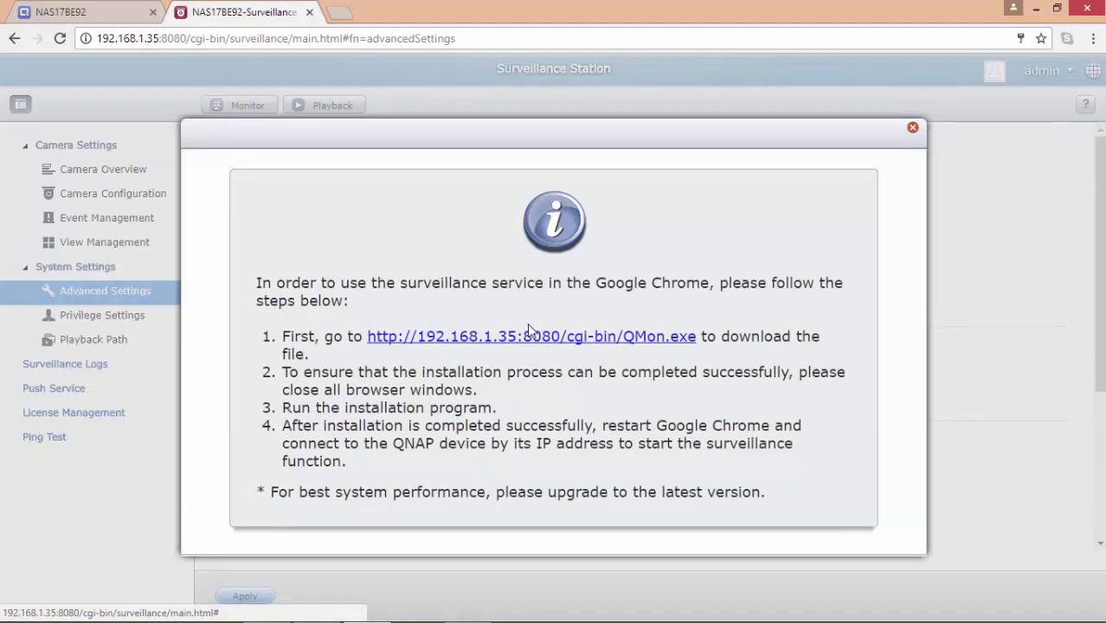
Step: Download and run the QMon.exe installer, then launch QVR-Monitor showing Camera 01's live view
click(665, 346)
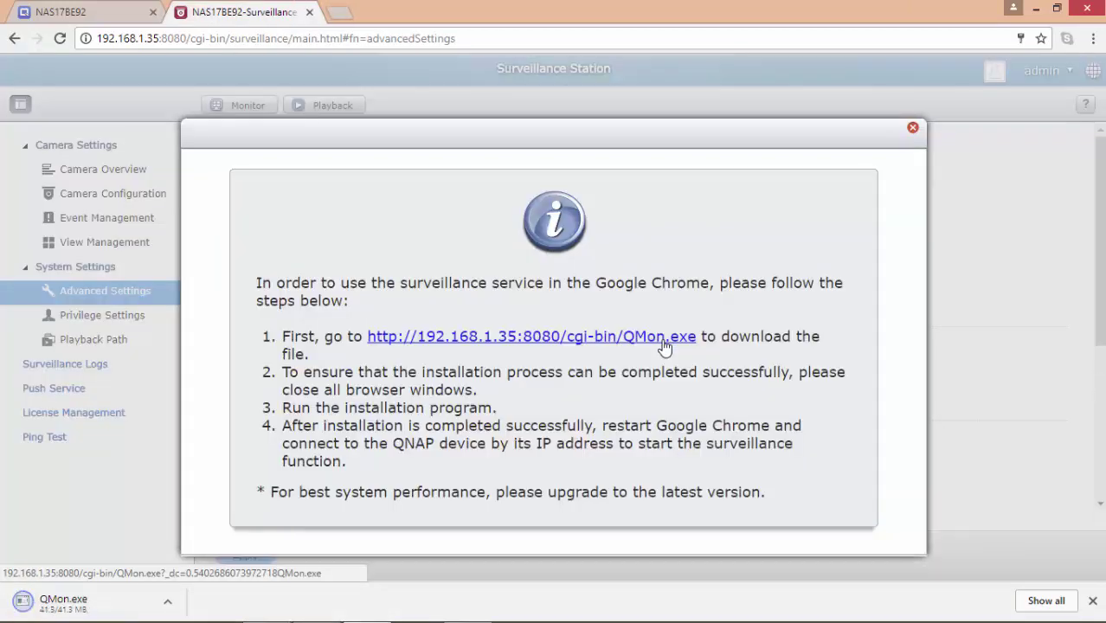
click(84, 609)
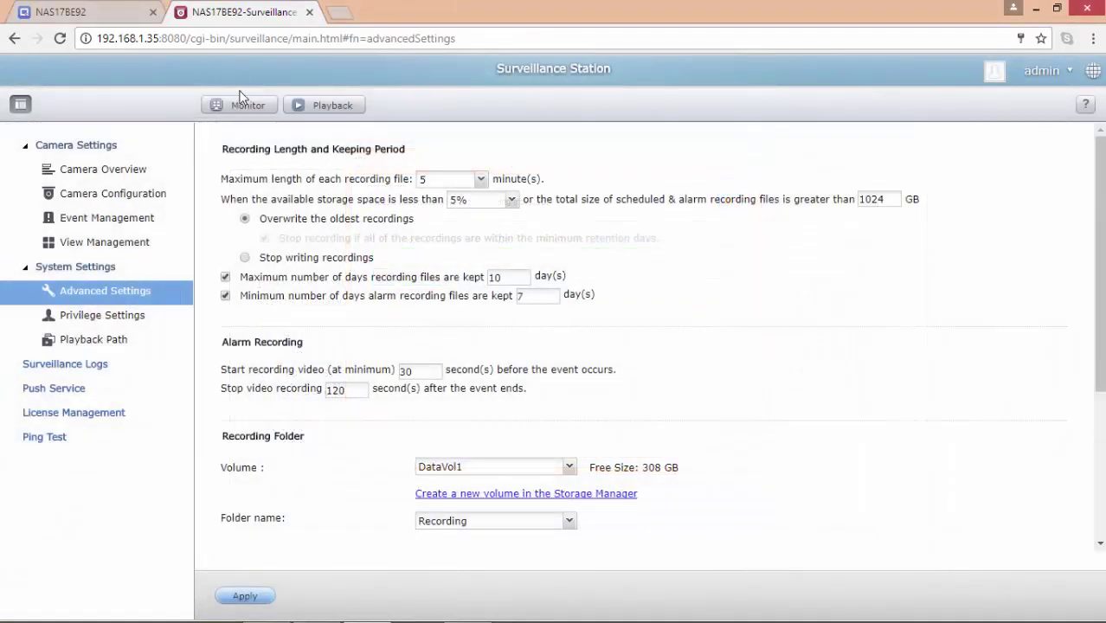
click(244, 109)
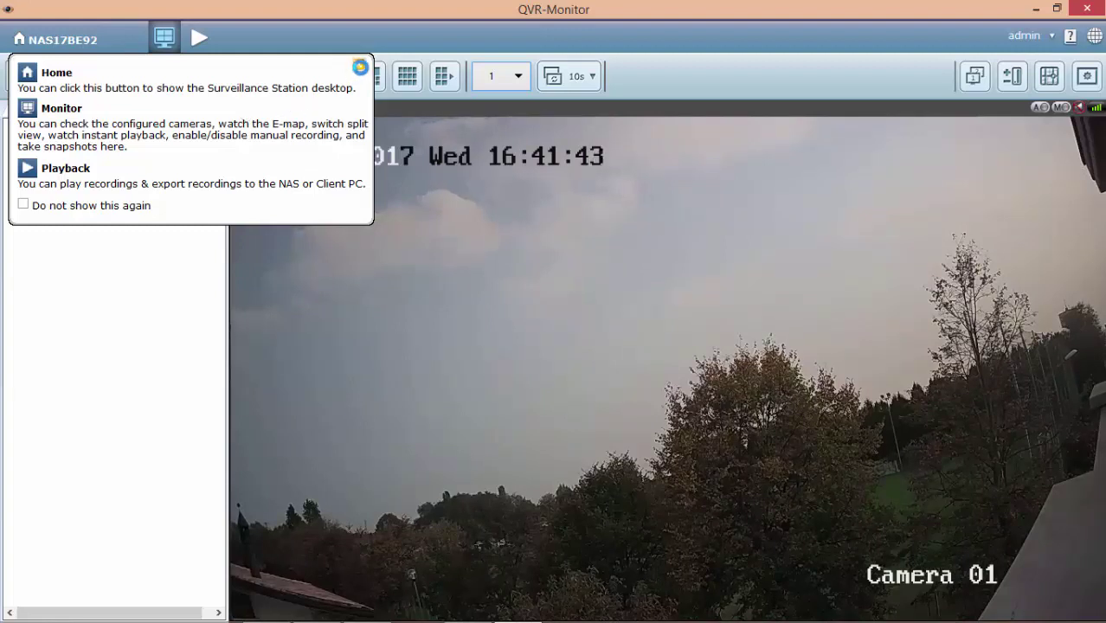
Step: Dismiss the QVR-Monitor help tips to watch Camera 01's live feed
click(360, 67)
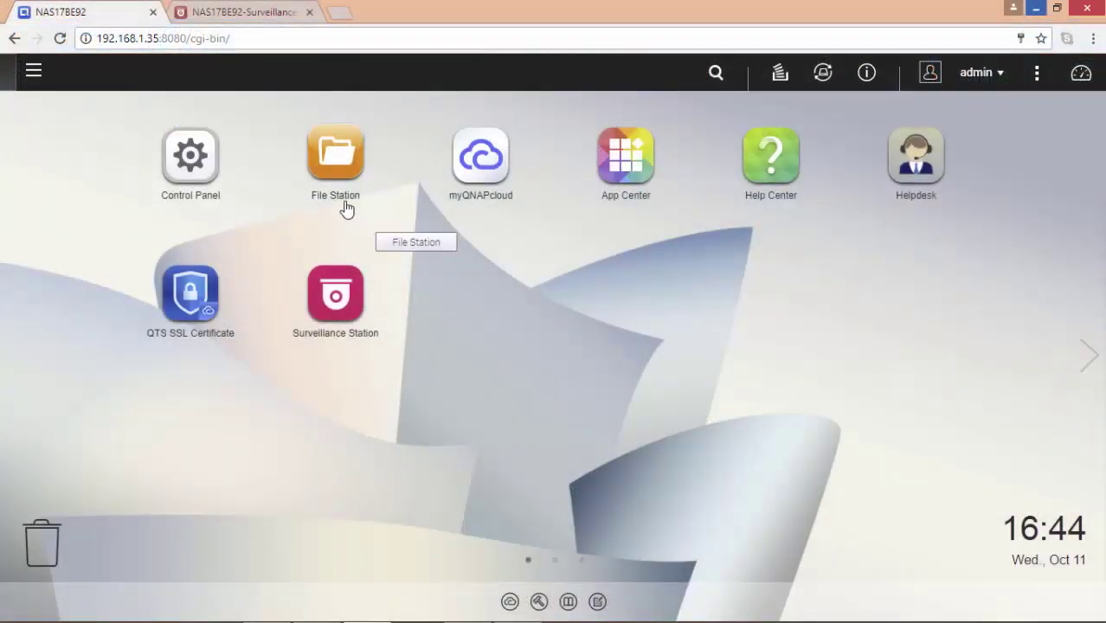
Step: In File Station, view the 16:41 snapshot under Recording/snapshot/channel1/2017-10-11/16
click(339, 182)
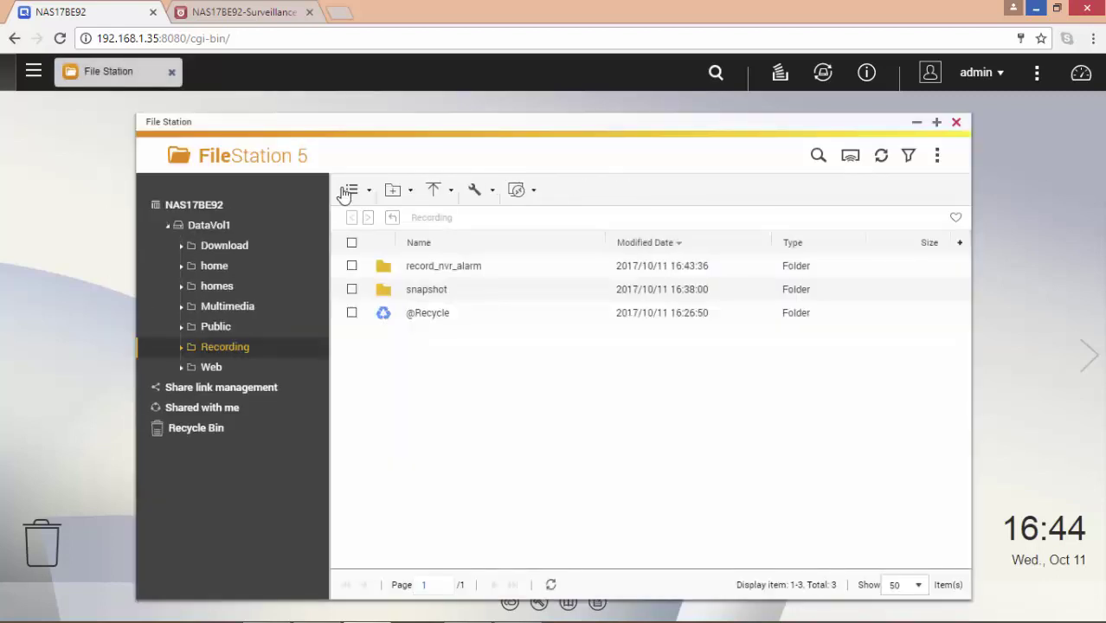
double_click(424, 297)
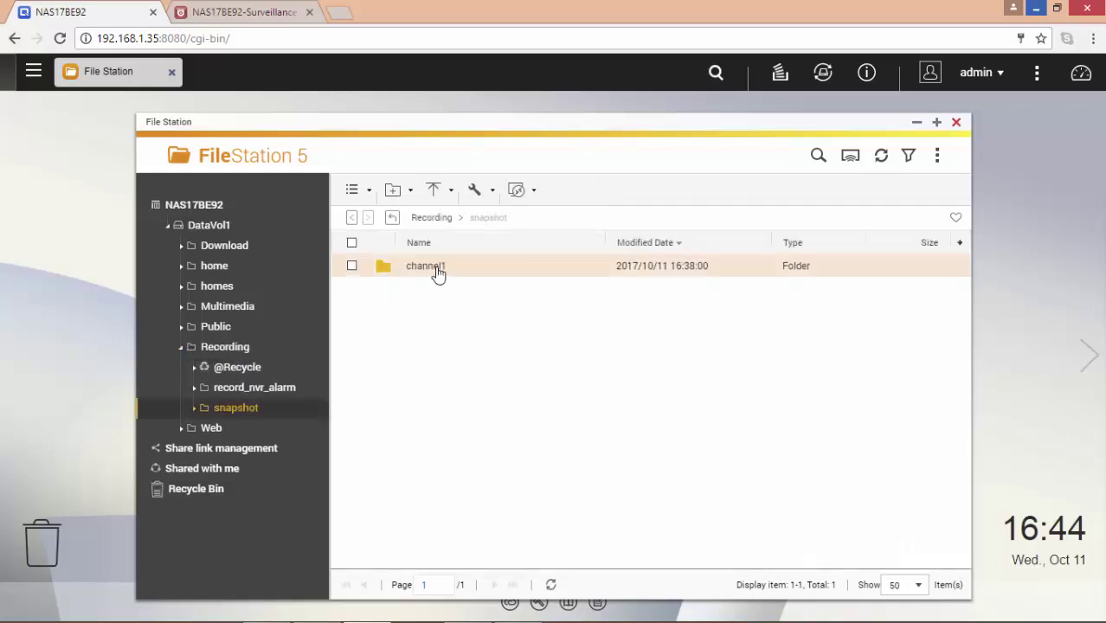
double_click(437, 271)
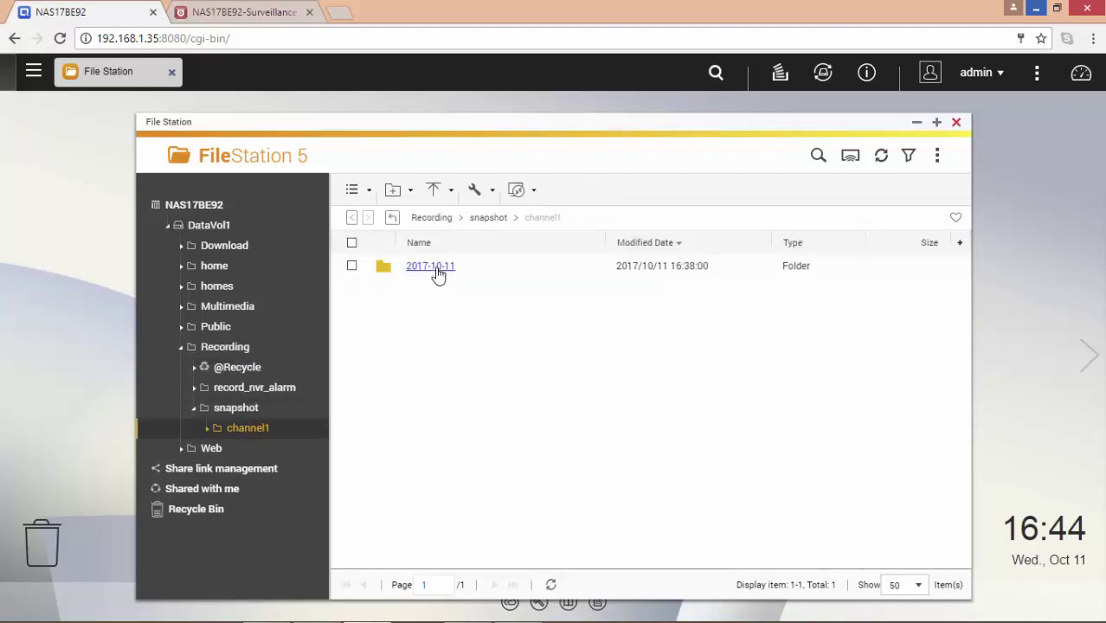
double_click(449, 275)
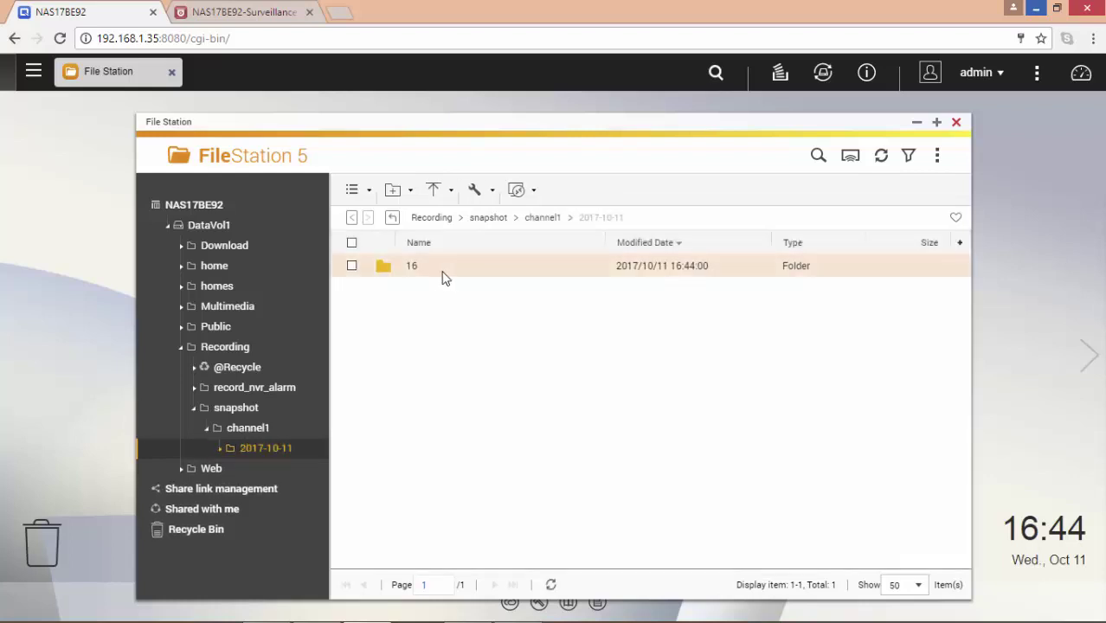
click(414, 273)
double_click(415, 273)
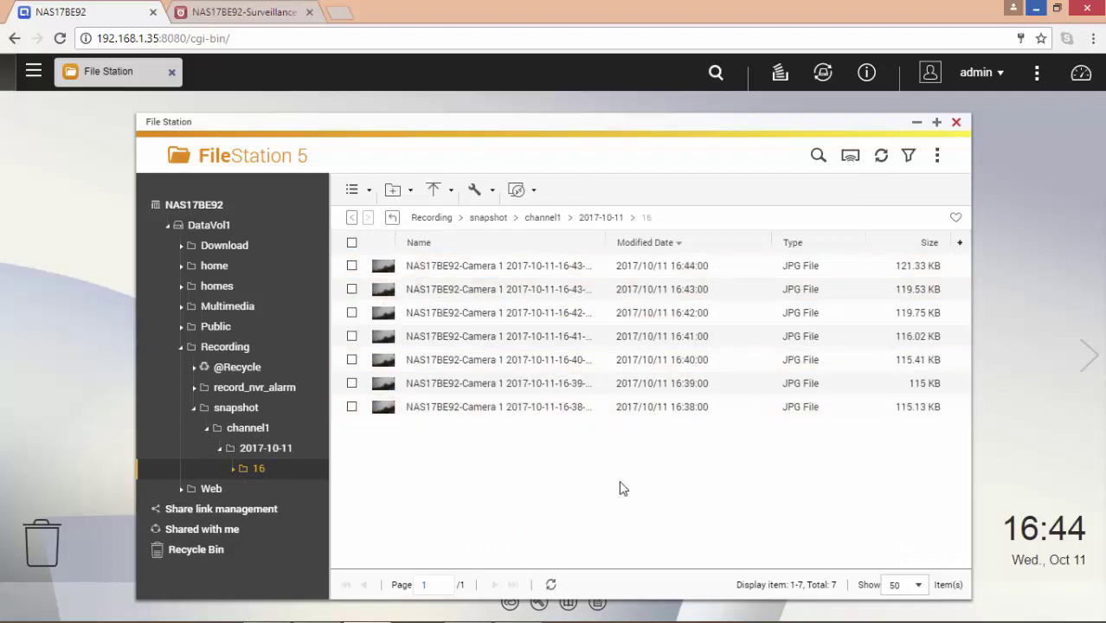
click(352, 337)
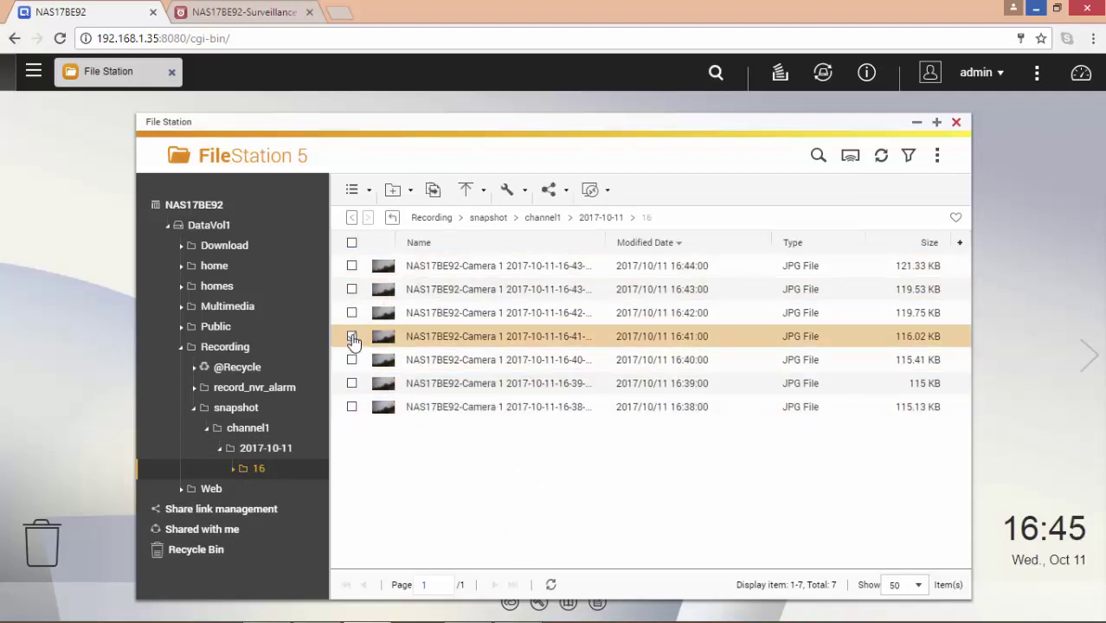
double_click(381, 342)
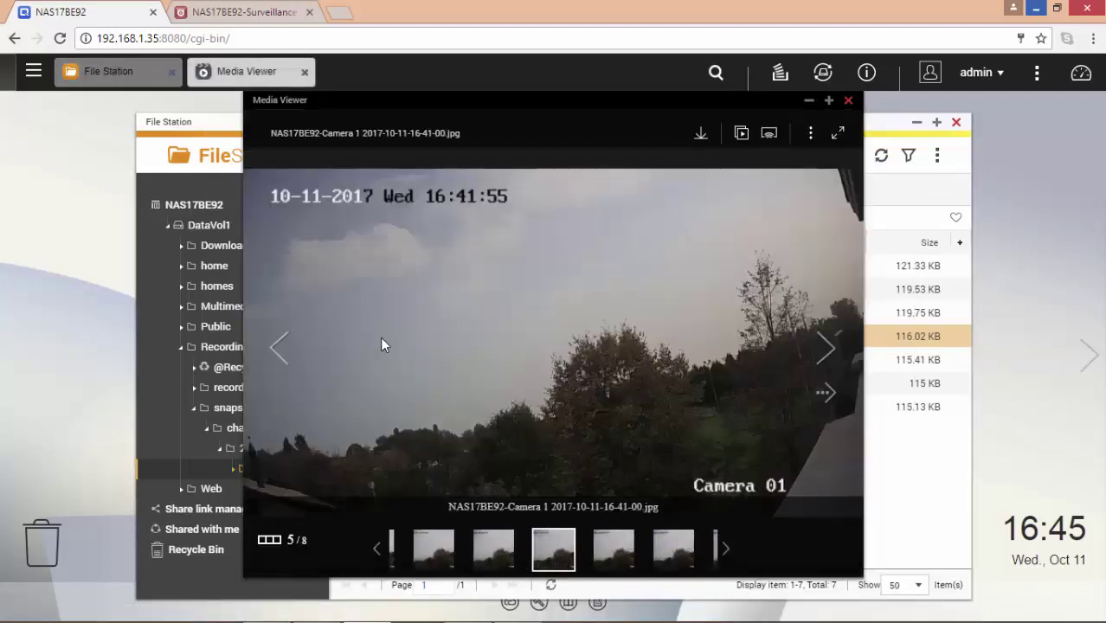
key(Escape)
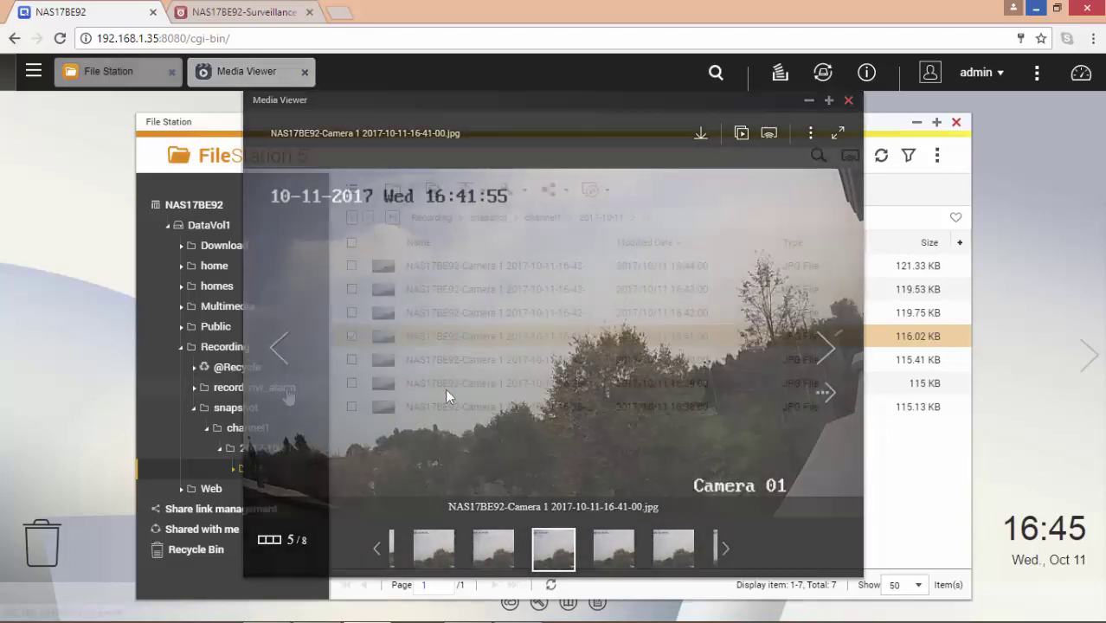
Step: Browse record_nvr_alarm > channel1 > 2017-10-11 to the 16D alarm recordings folder
click(285, 389)
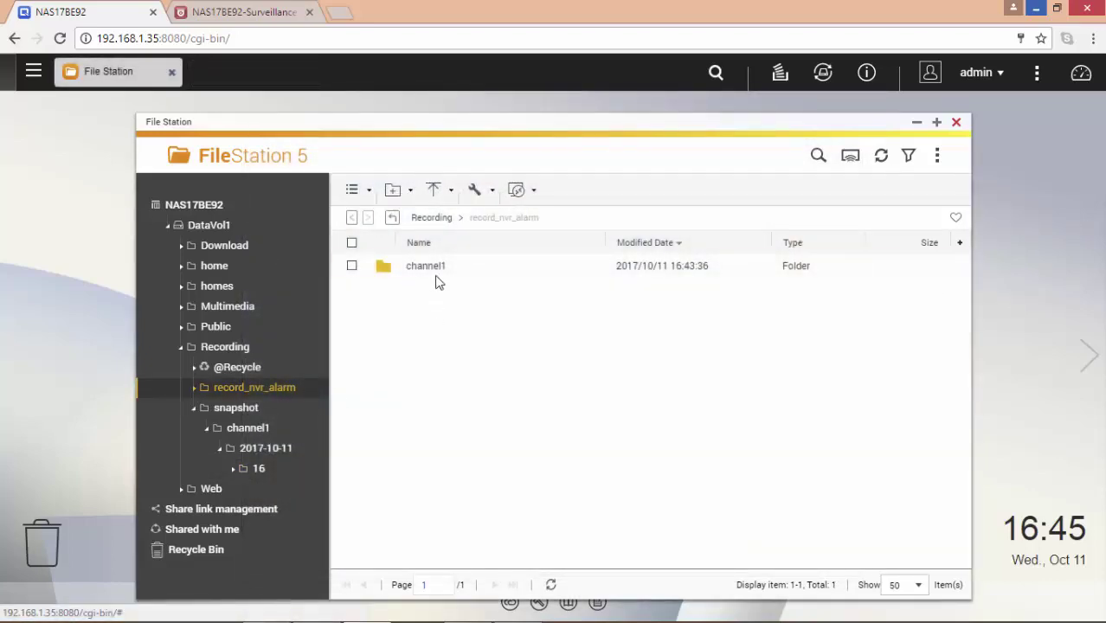
double_click(436, 270)
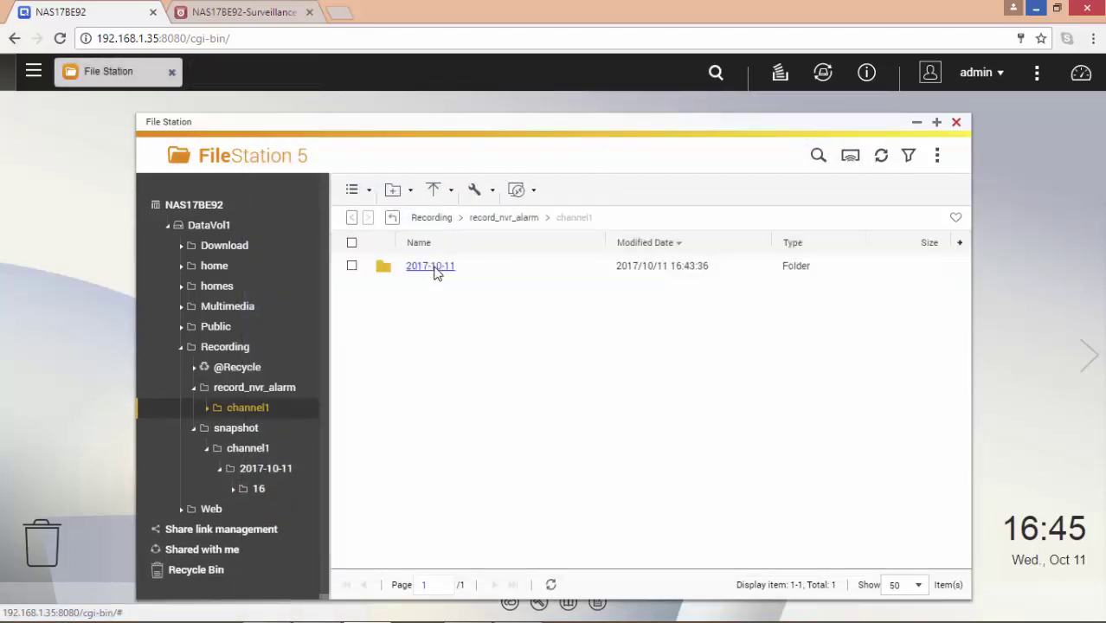
double_click(435, 267)
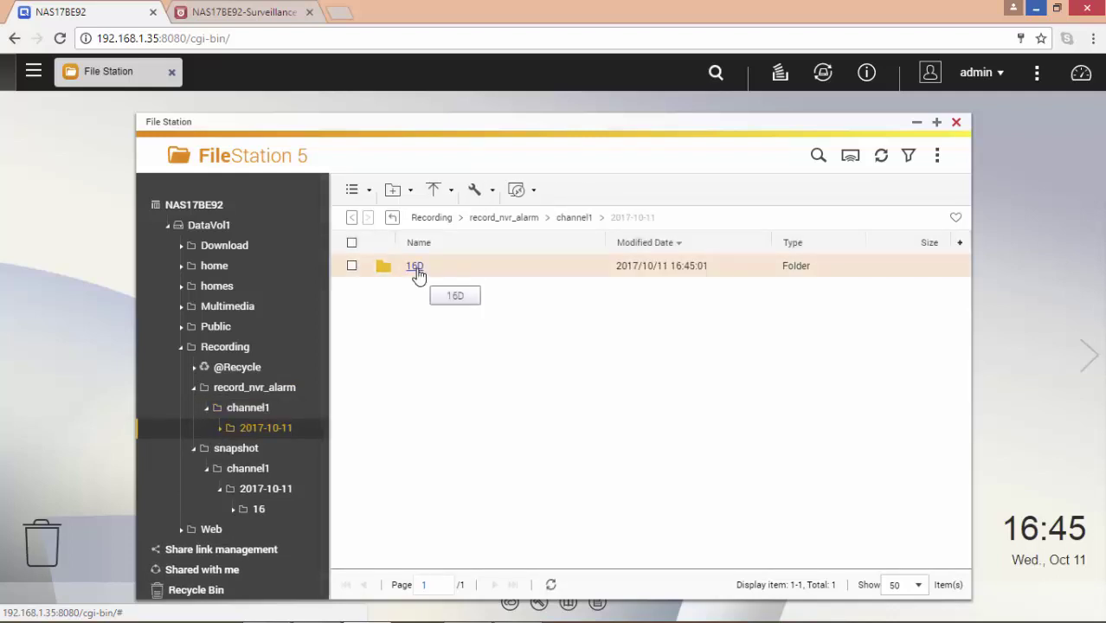
double_click(418, 275)
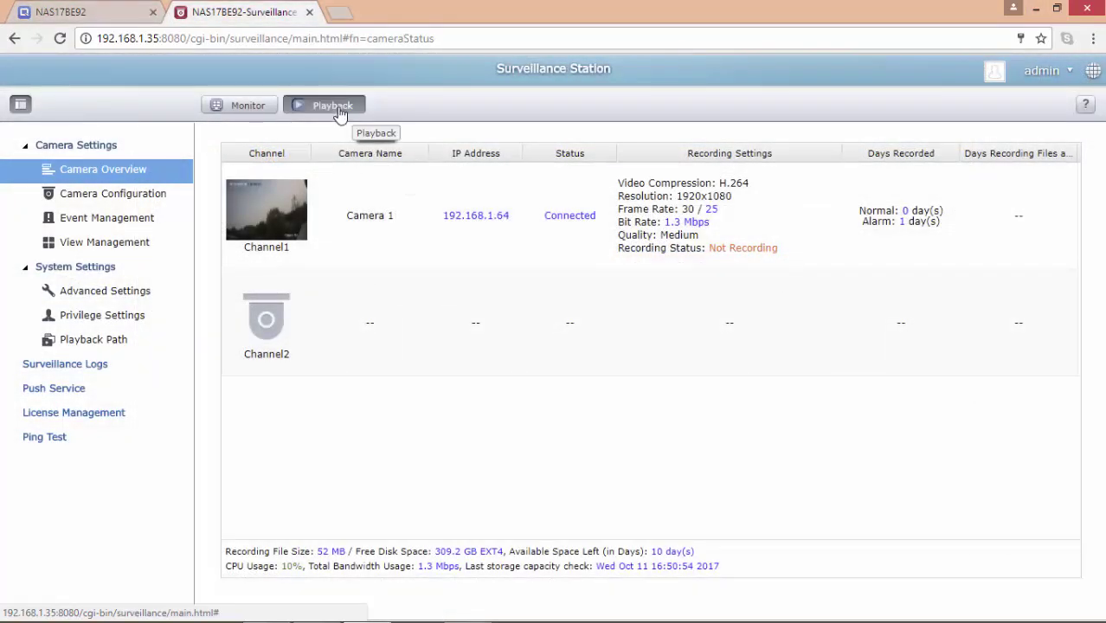
Step: Play back Camera 1's 2017.10.11 recordings in QVR-Playback, then open the presenter's website
click(337, 105)
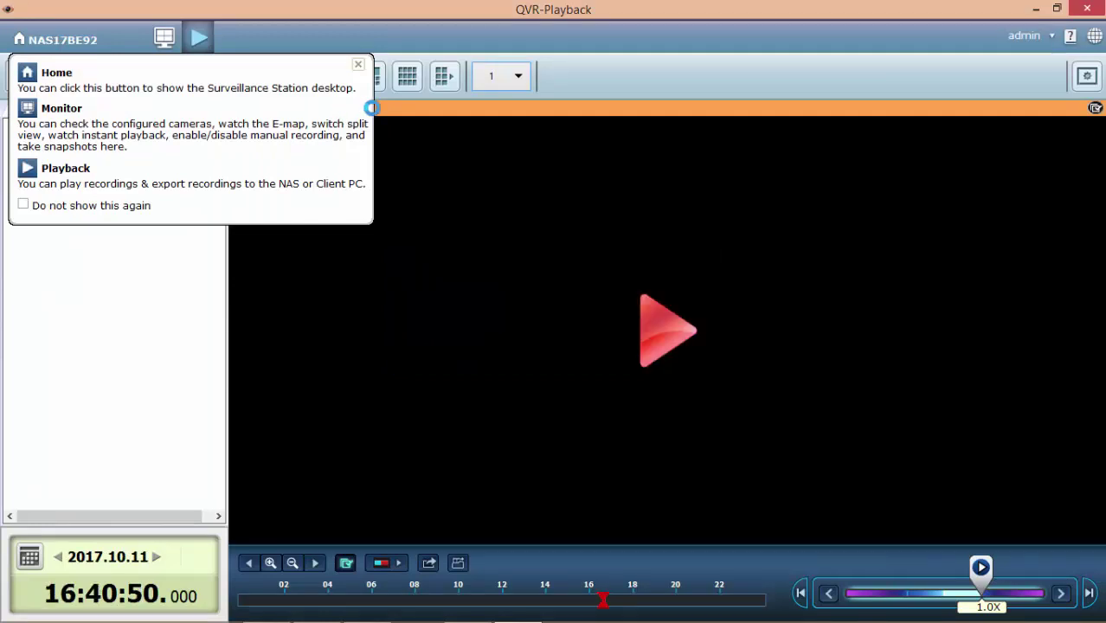
click(359, 66)
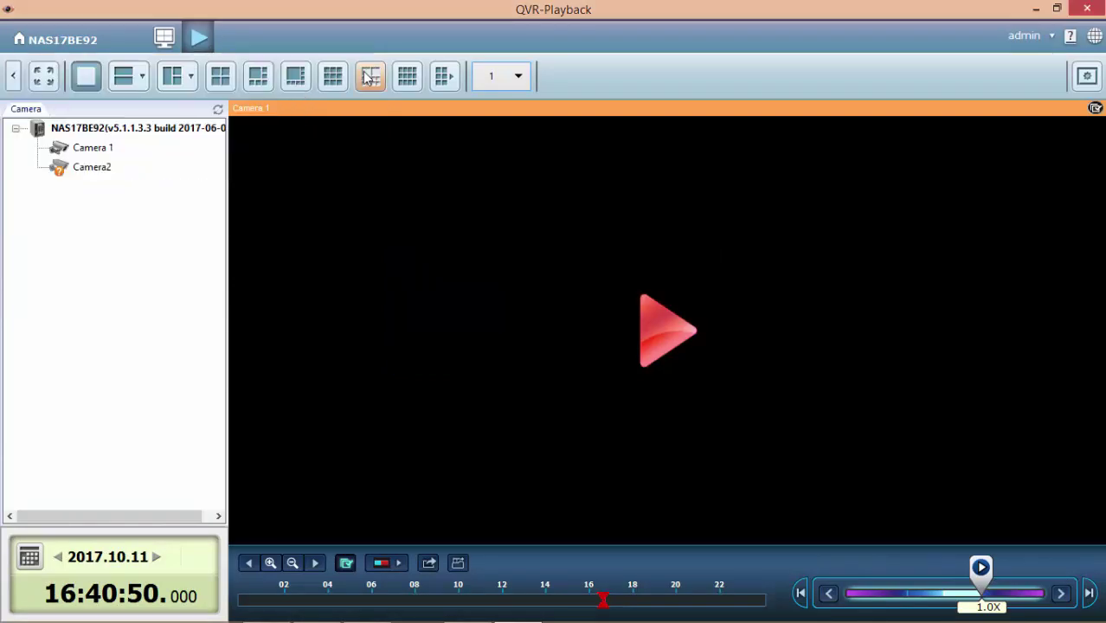
click(662, 330)
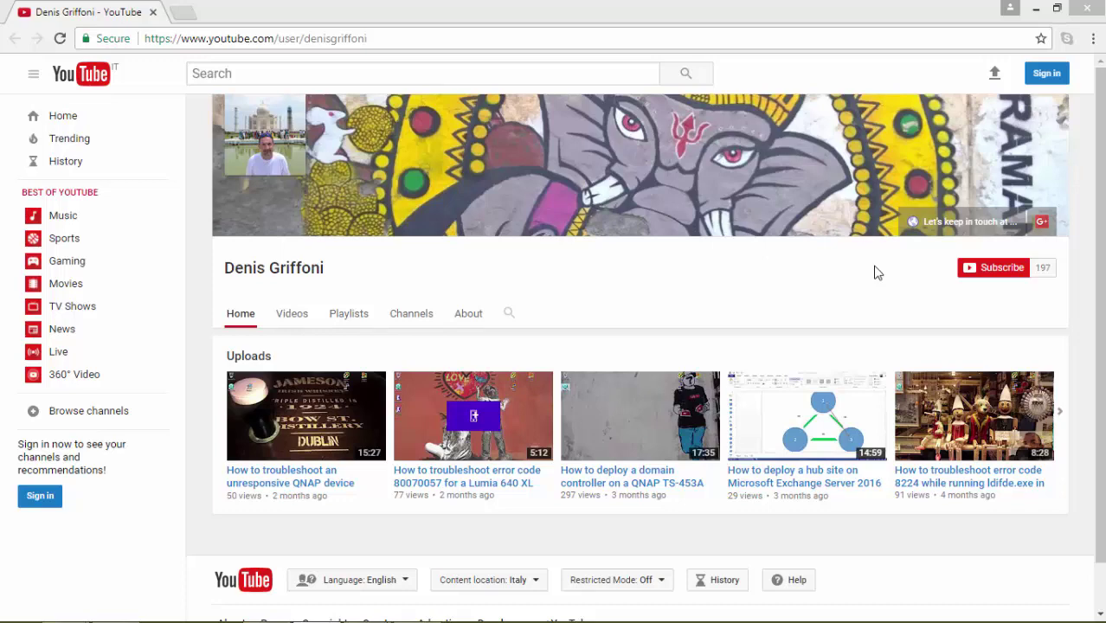
click(952, 223)
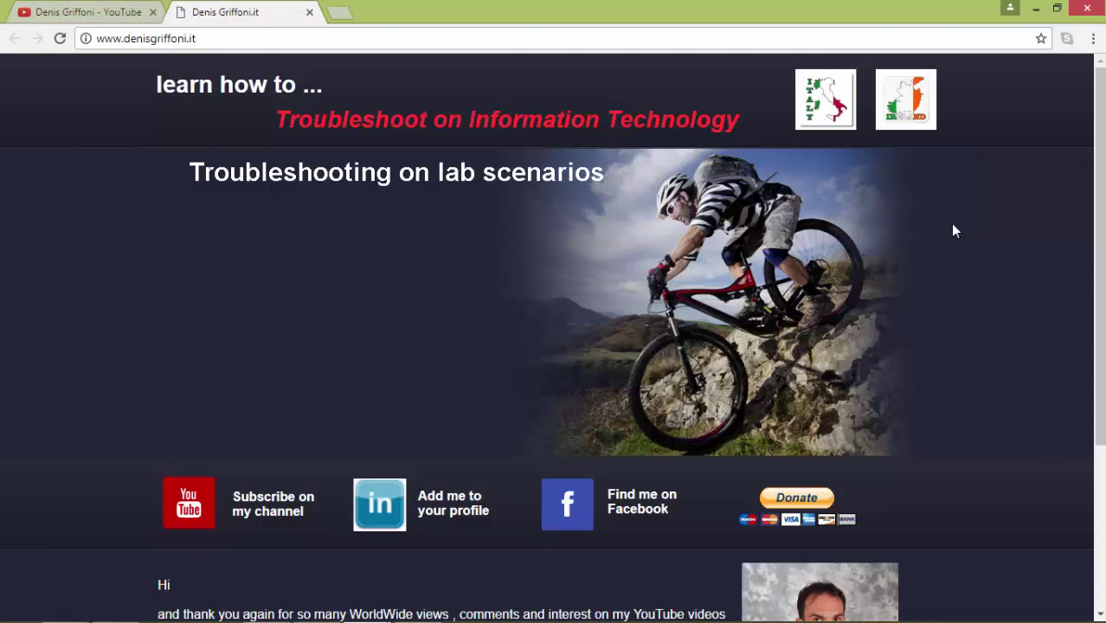